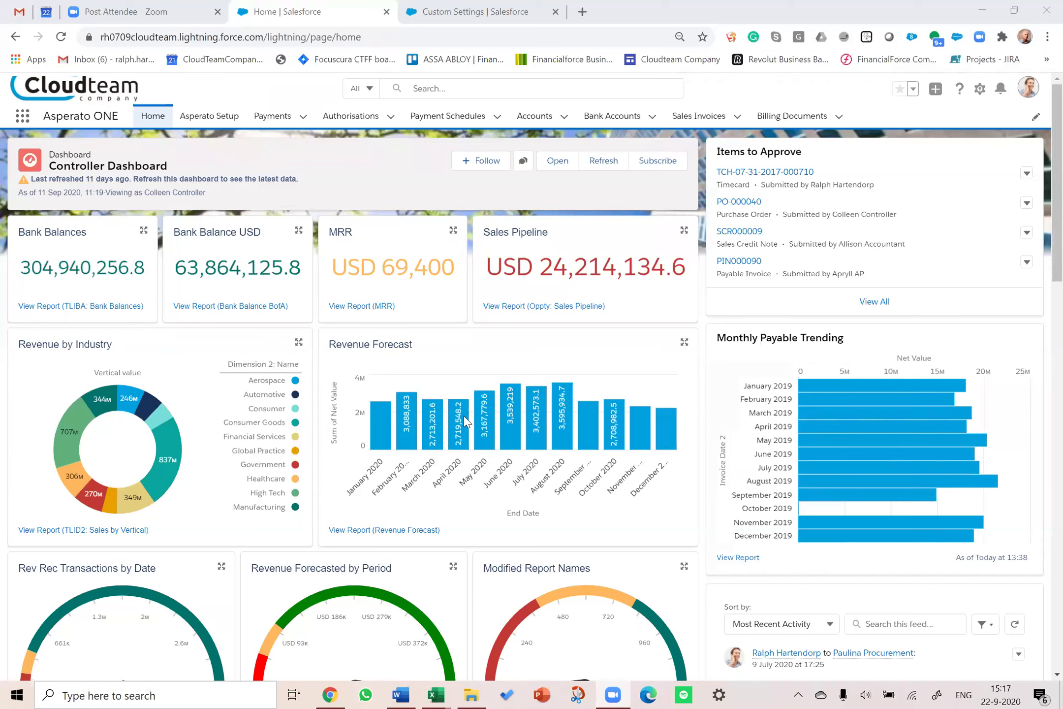
Step: Open Asperato Setup to view the Stripe, GoCardless and Authorize.NET PSP connections
click(463, 416)
click(203, 122)
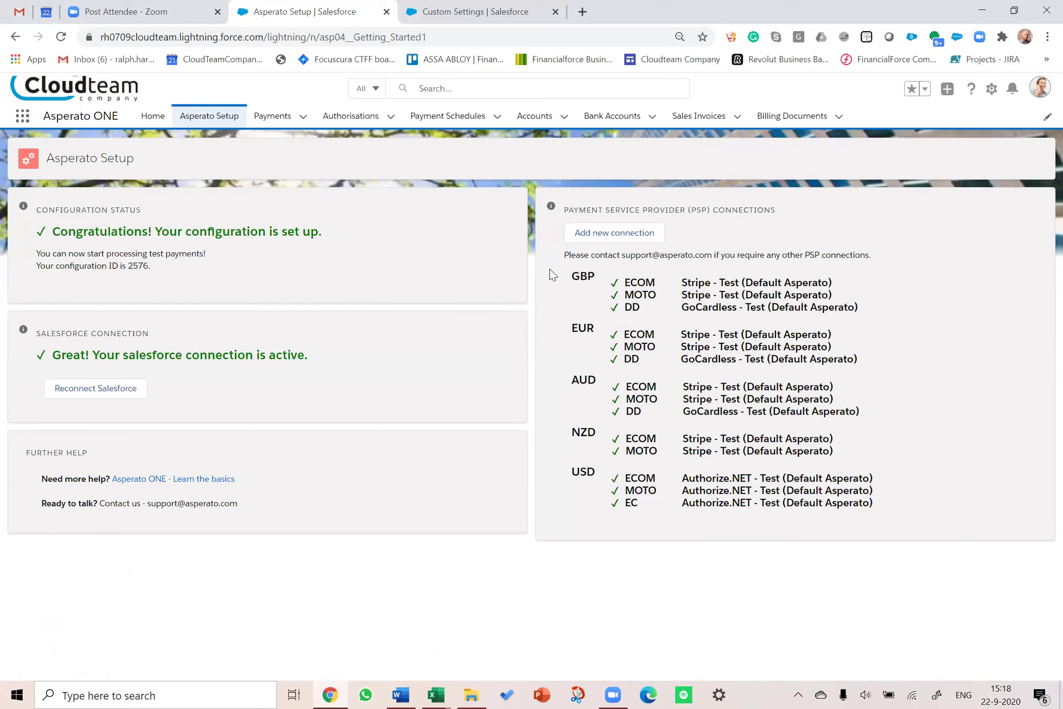
click(467, 10)
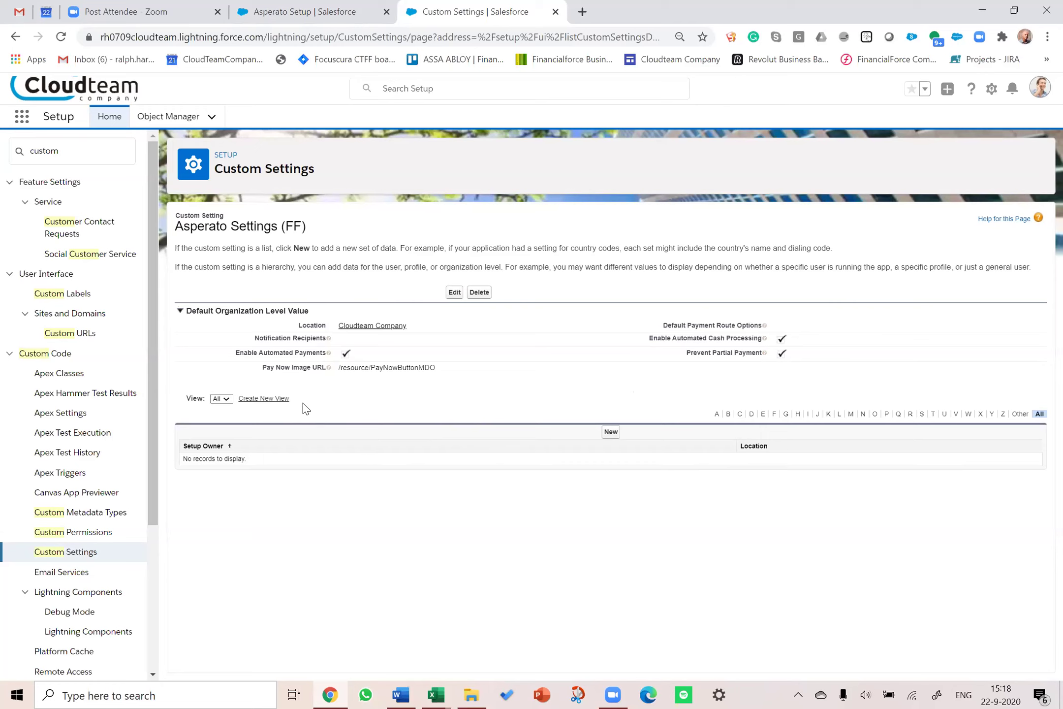
click(296, 10)
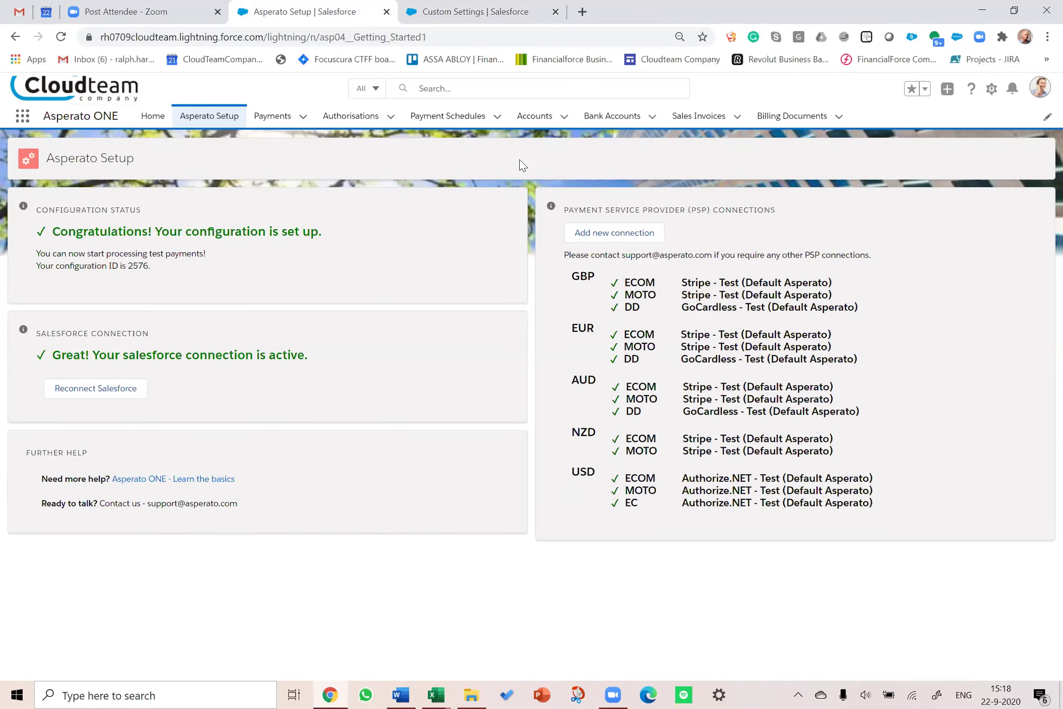
Step: Review the ANZ - Trading bank account record, then show the Recently Viewed accounts list
click(600, 122)
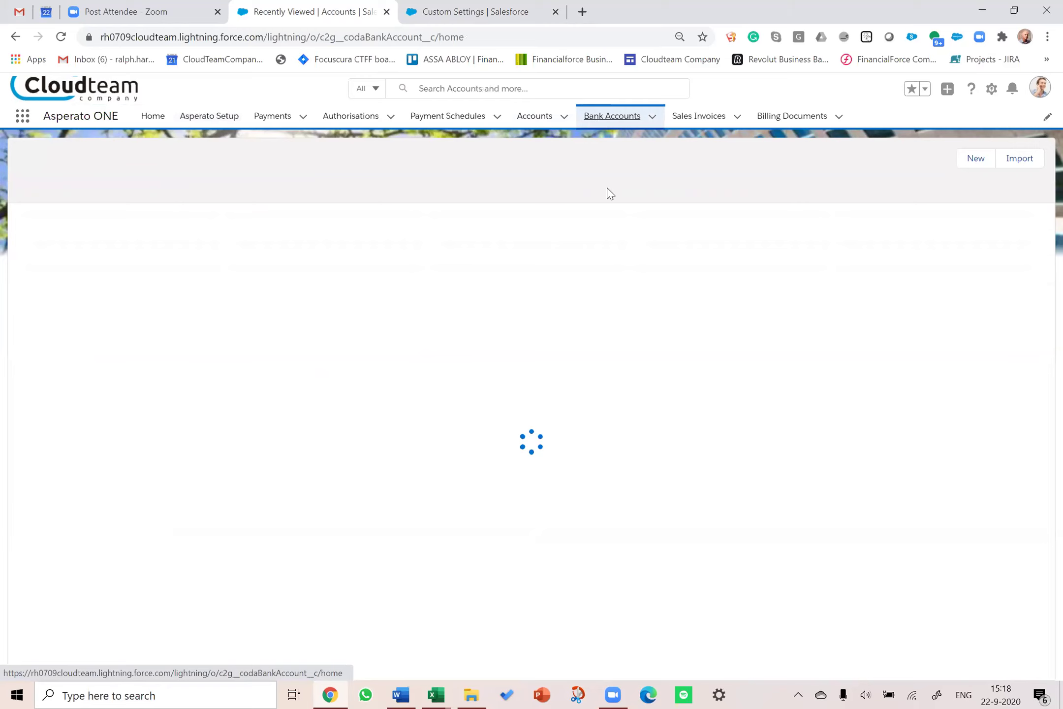
click(98, 232)
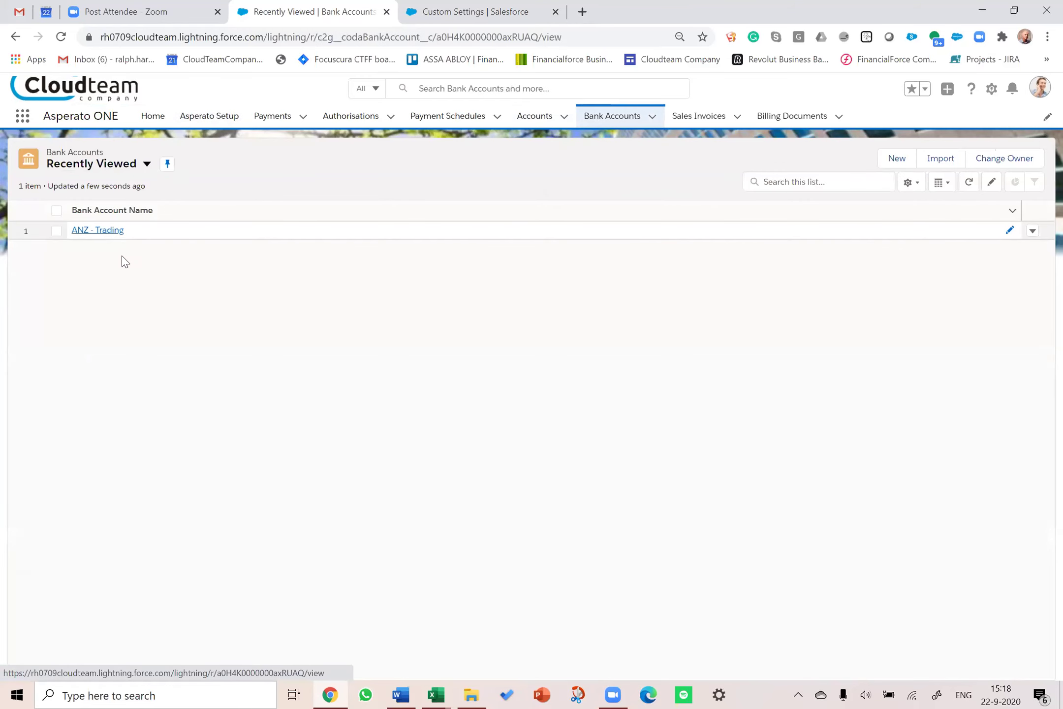
scroll(463, 546, down, 3)
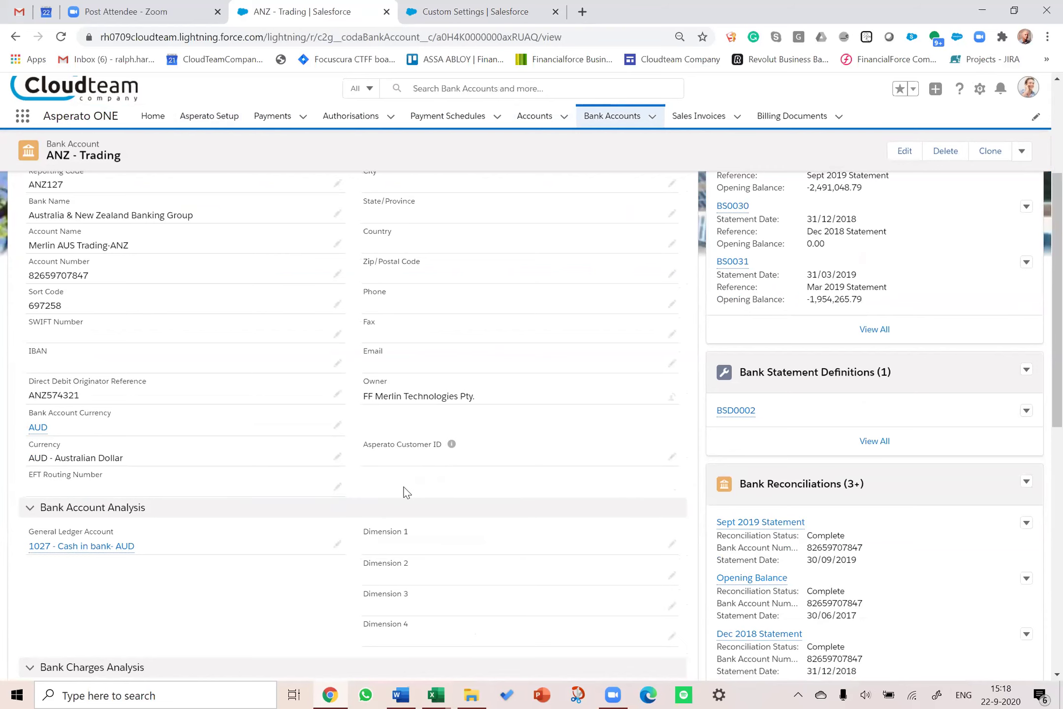
scroll(406, 493, up, 1)
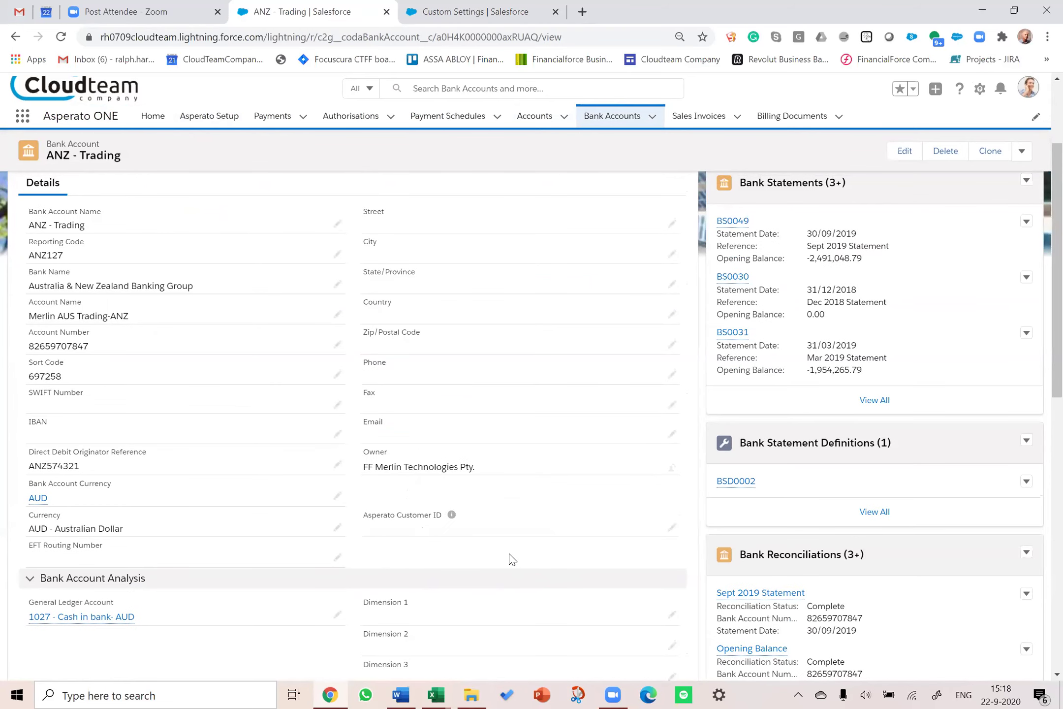
scroll(509, 560, up, 3)
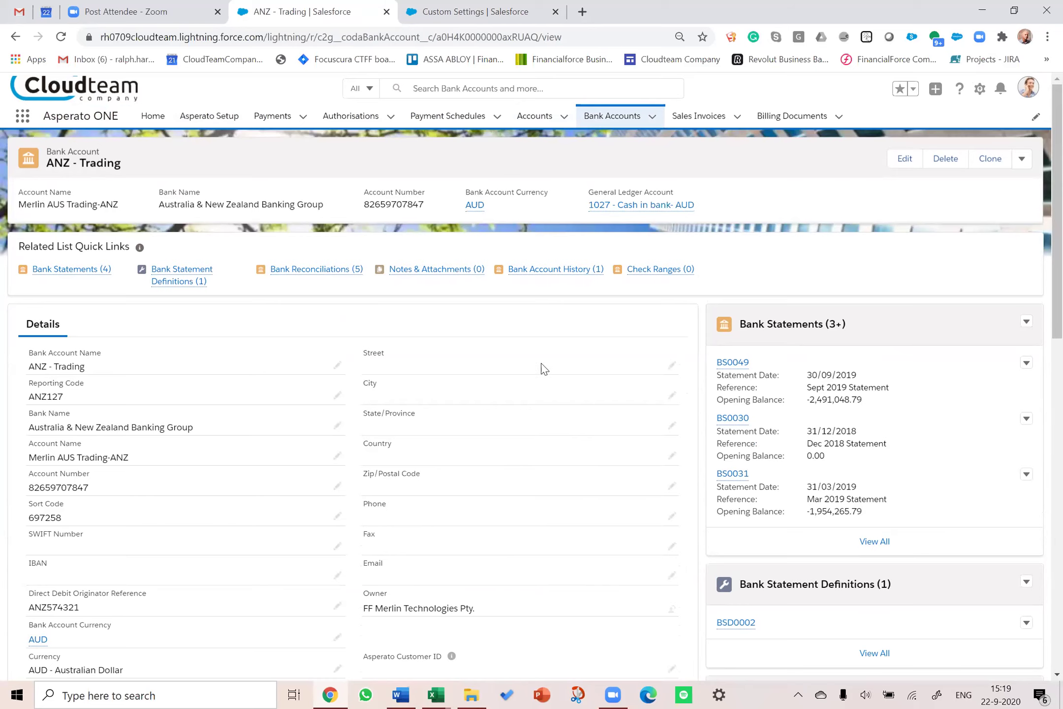
click(528, 120)
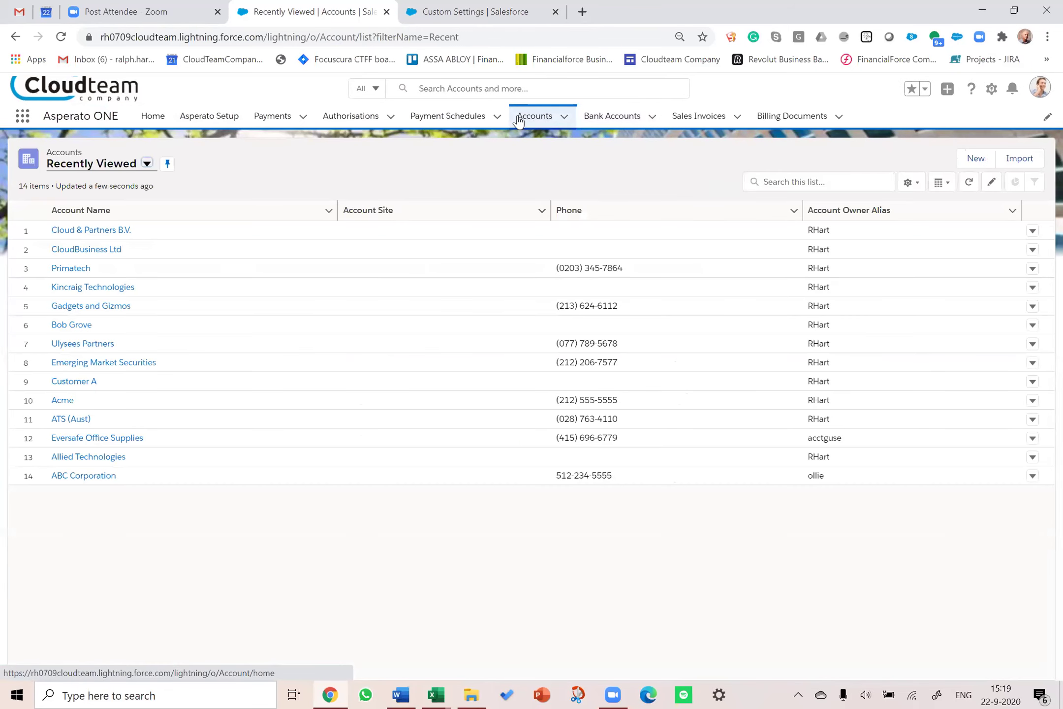
Step: Go to Cloud & Partners B.V.'s empty Authorisations (0) list and begin a new authorisation
click(89, 229)
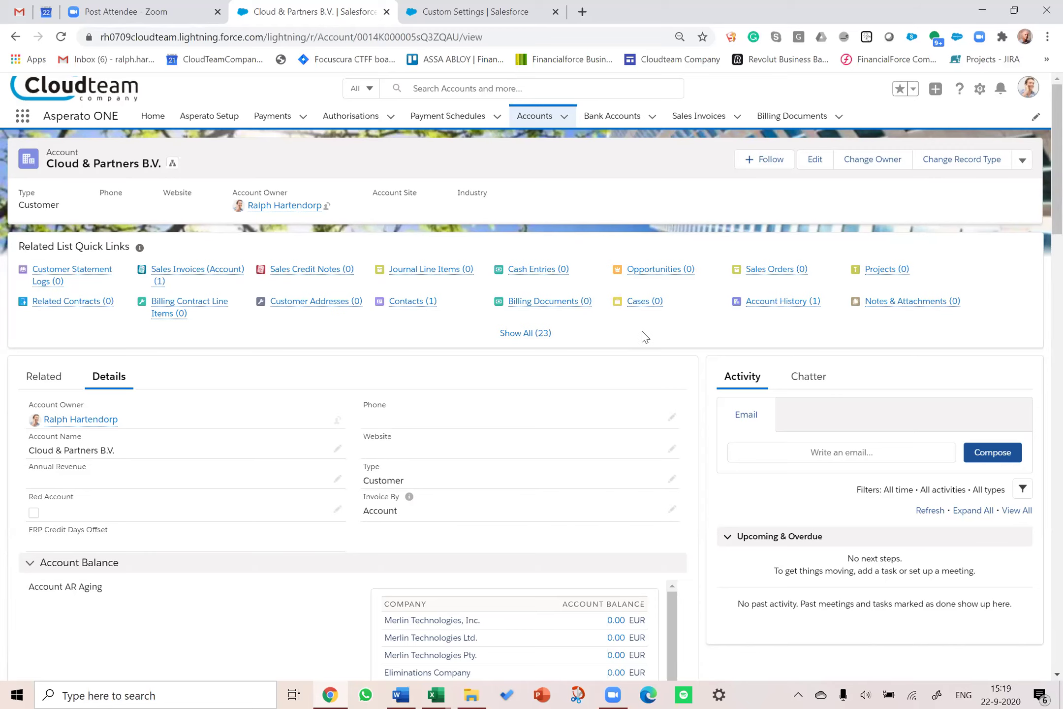
click(511, 335)
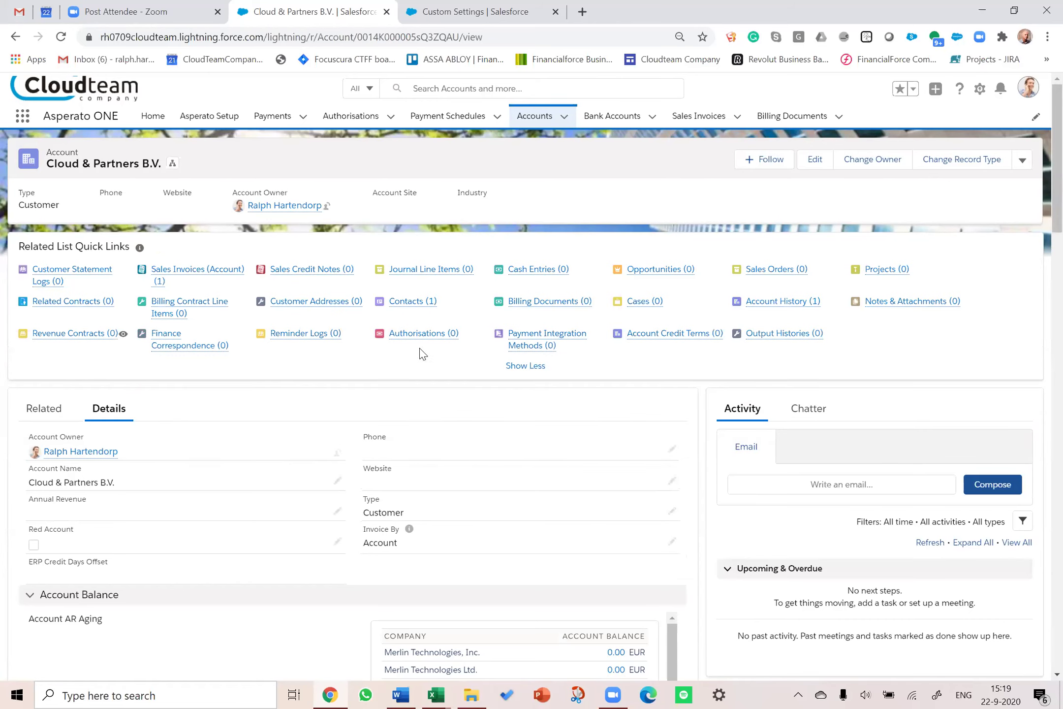
mouse_move(504, 351)
mouse_move(418, 334)
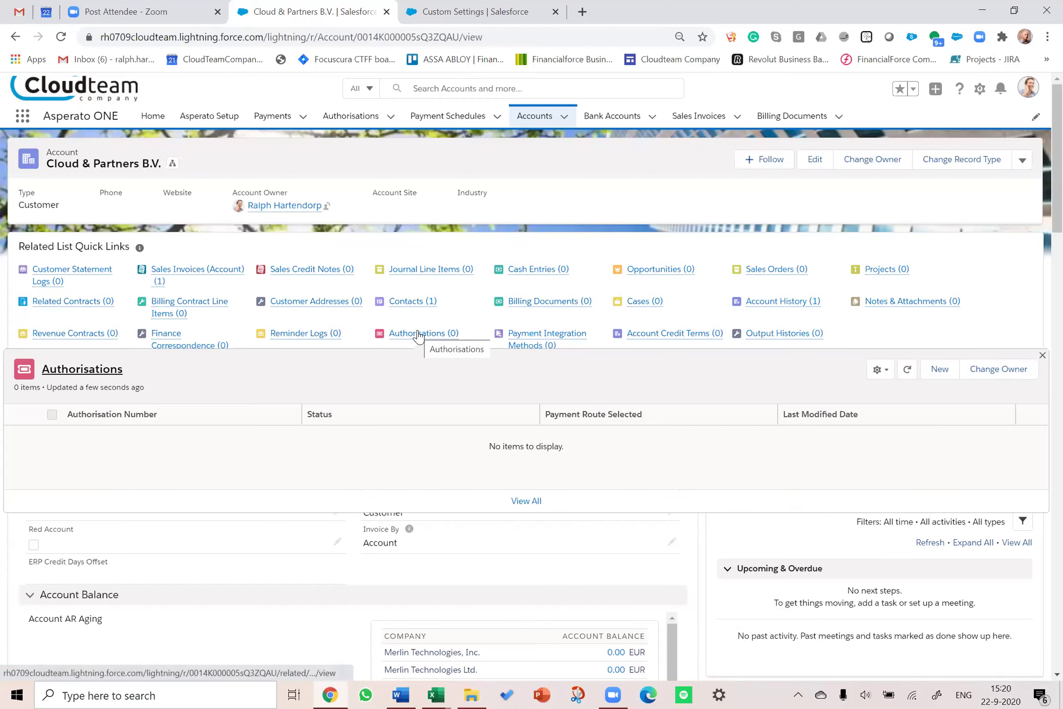
click(418, 335)
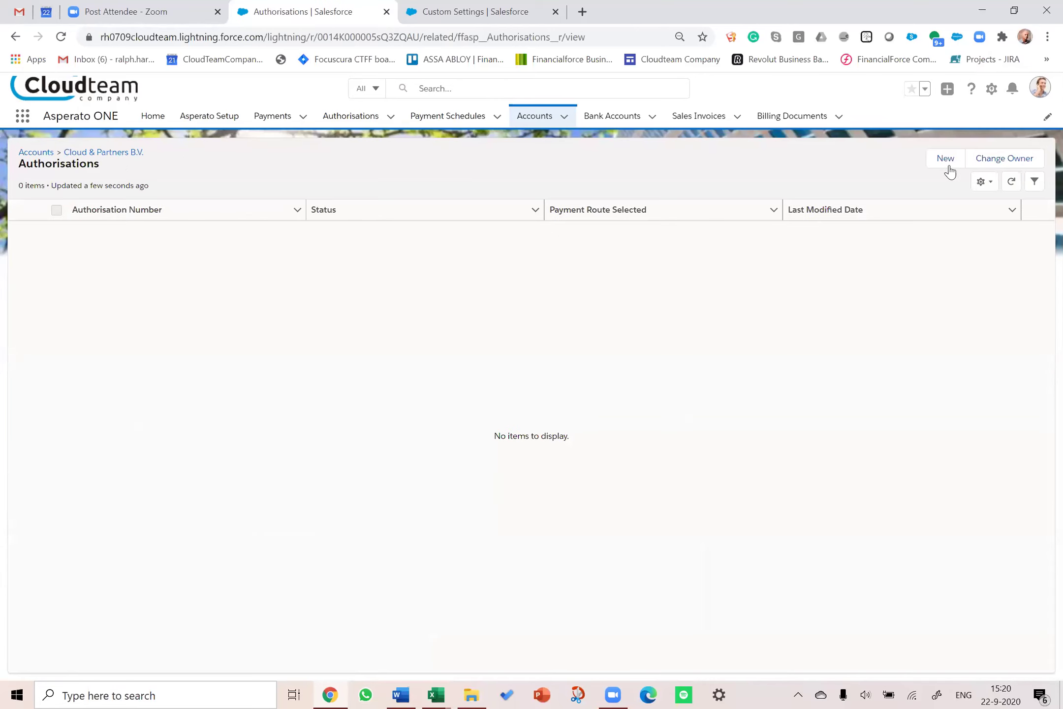
click(948, 165)
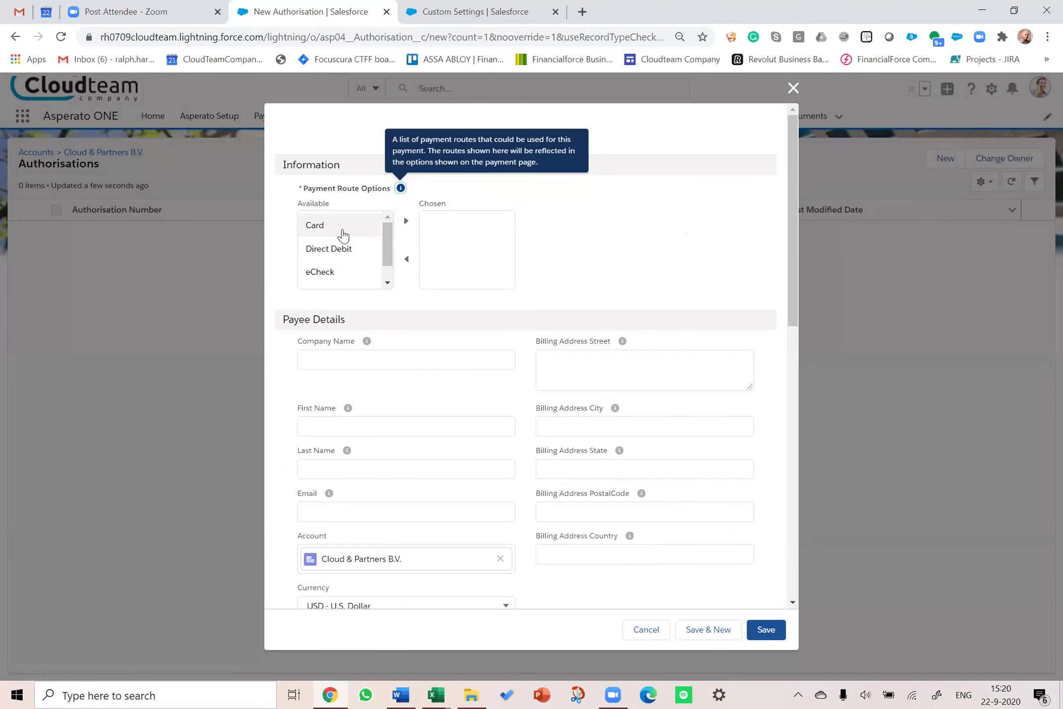
Step: Add Card and Direct Debit to the authorisation's chosen payment routes
click(340, 231)
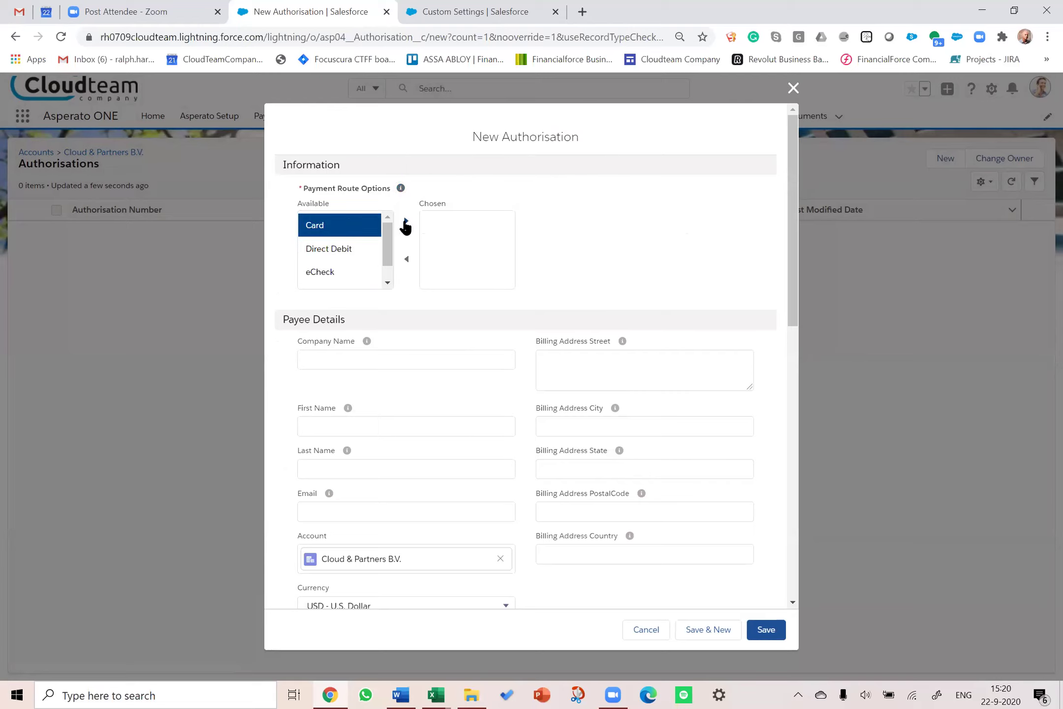
click(406, 222)
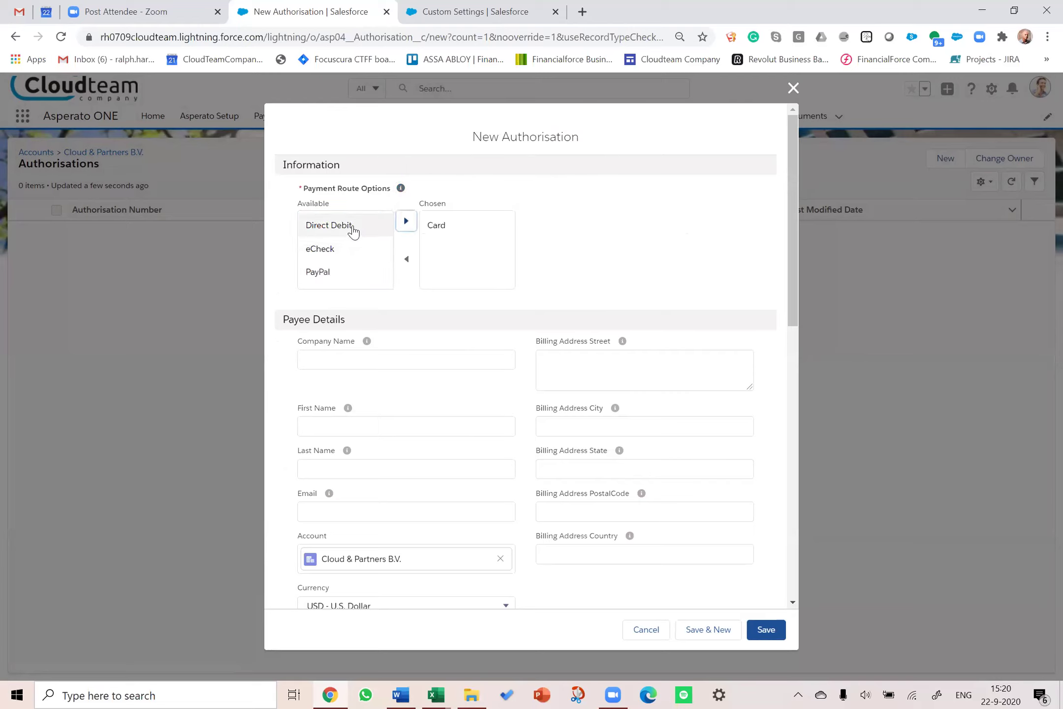
click(388, 230)
click(406, 222)
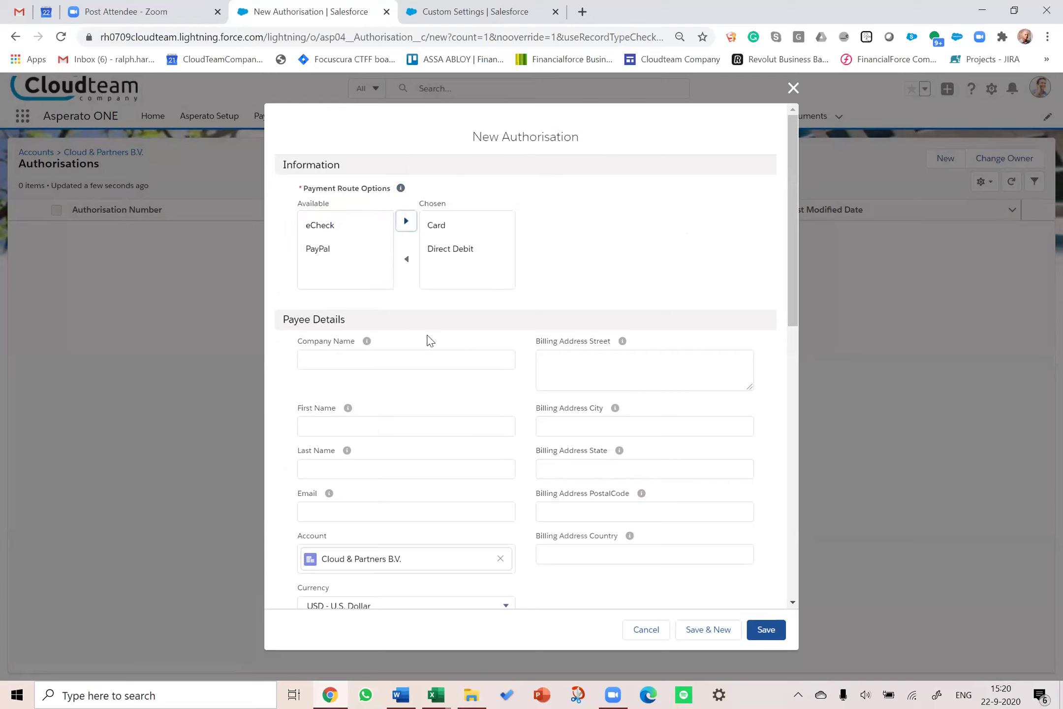
Step: Enter payee company 'Cloud & Partners', the billing street and city, and the payee's first name
scroll(428, 341, down, 3)
click(384, 217)
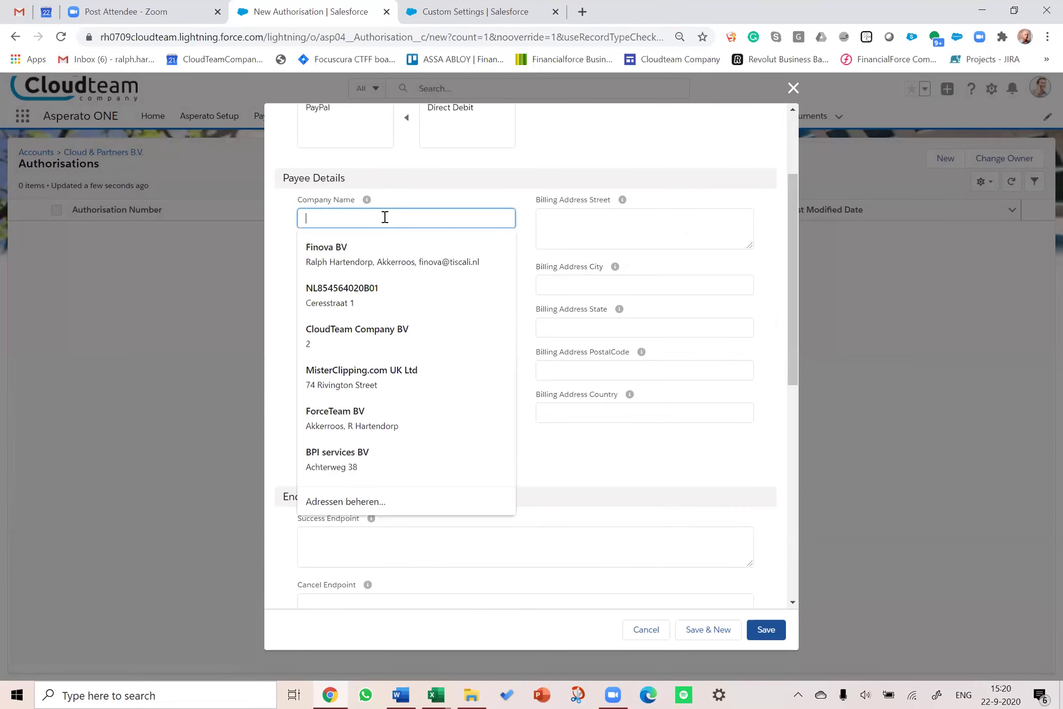
text(Cloud)
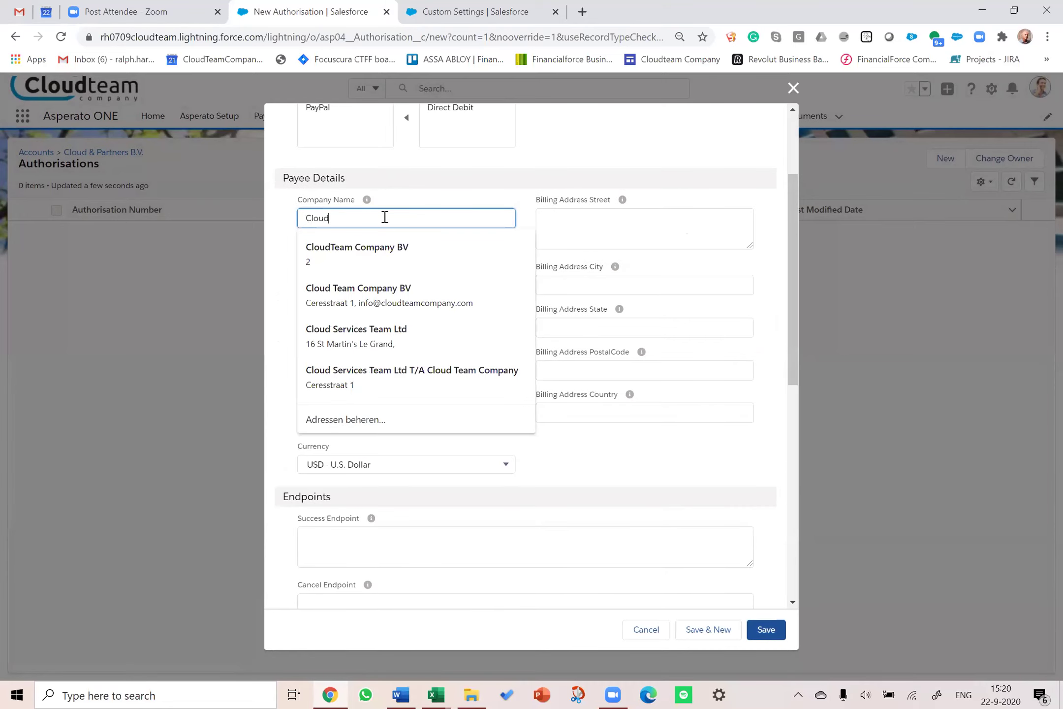
text(& Partner)
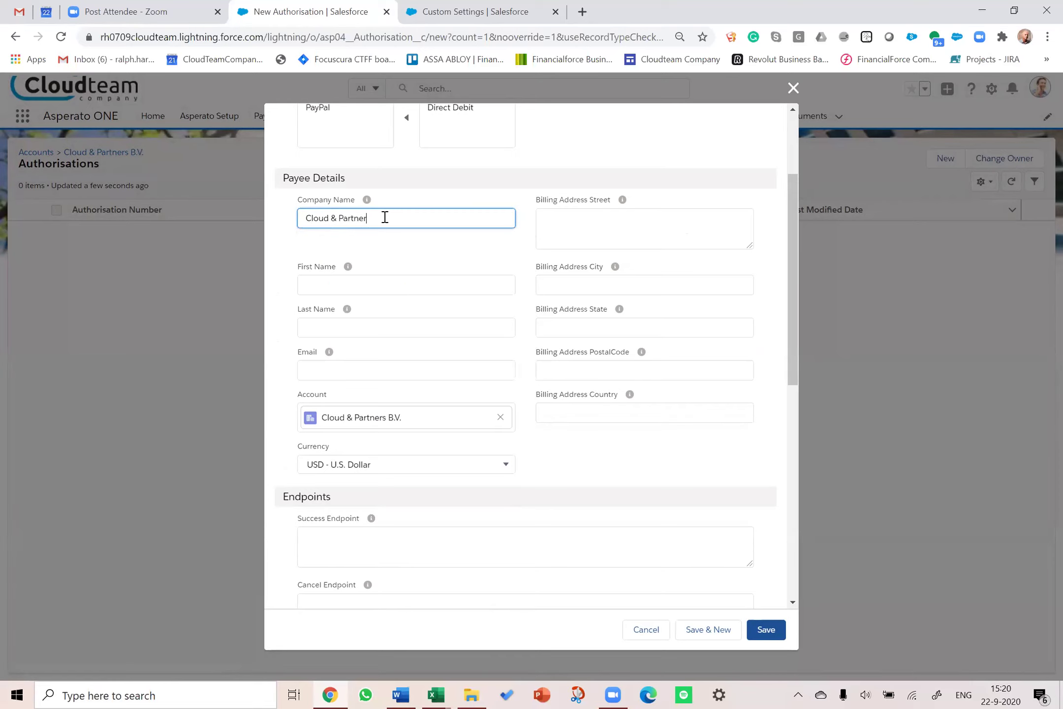
text(s)
click(560, 217)
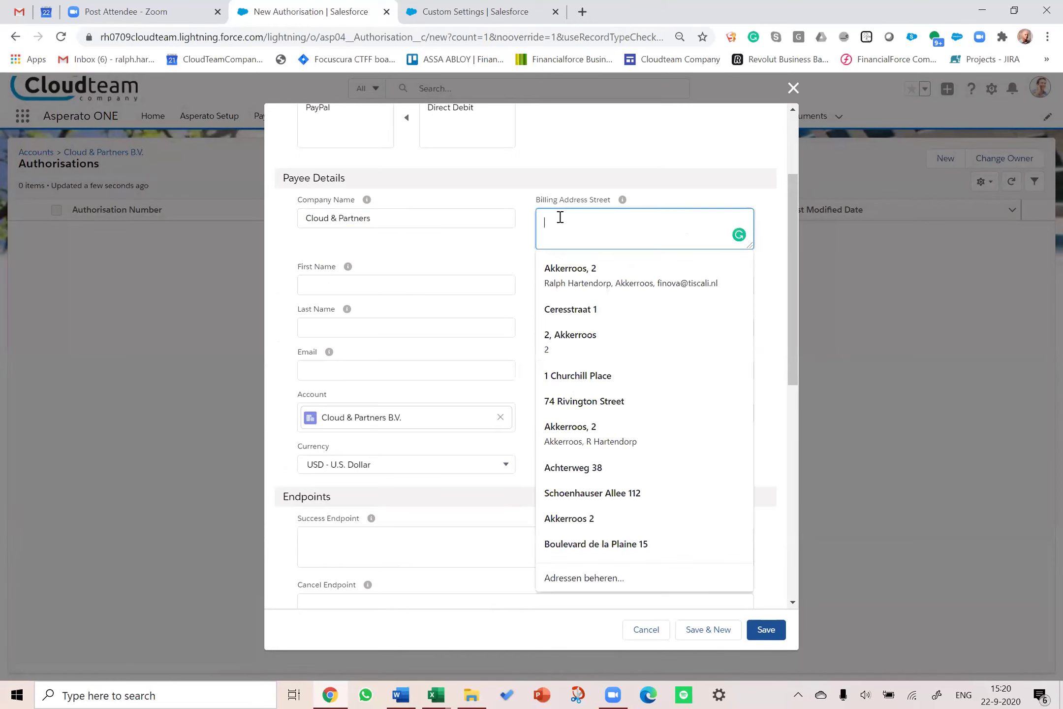
click(416, 286)
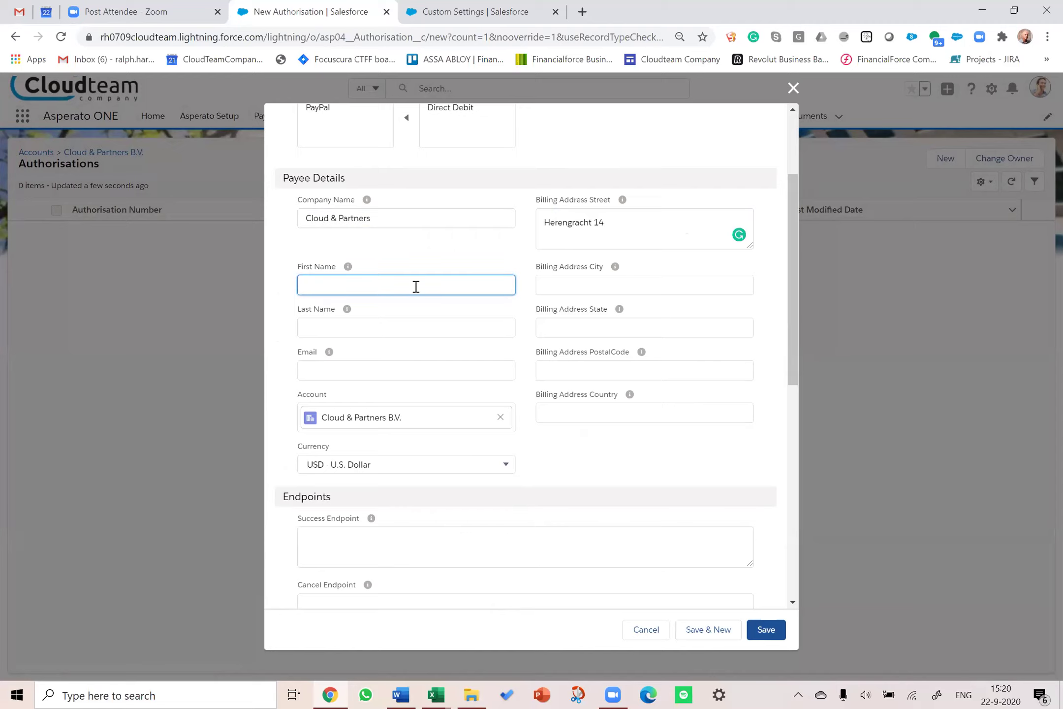
click(595, 280)
text(A)
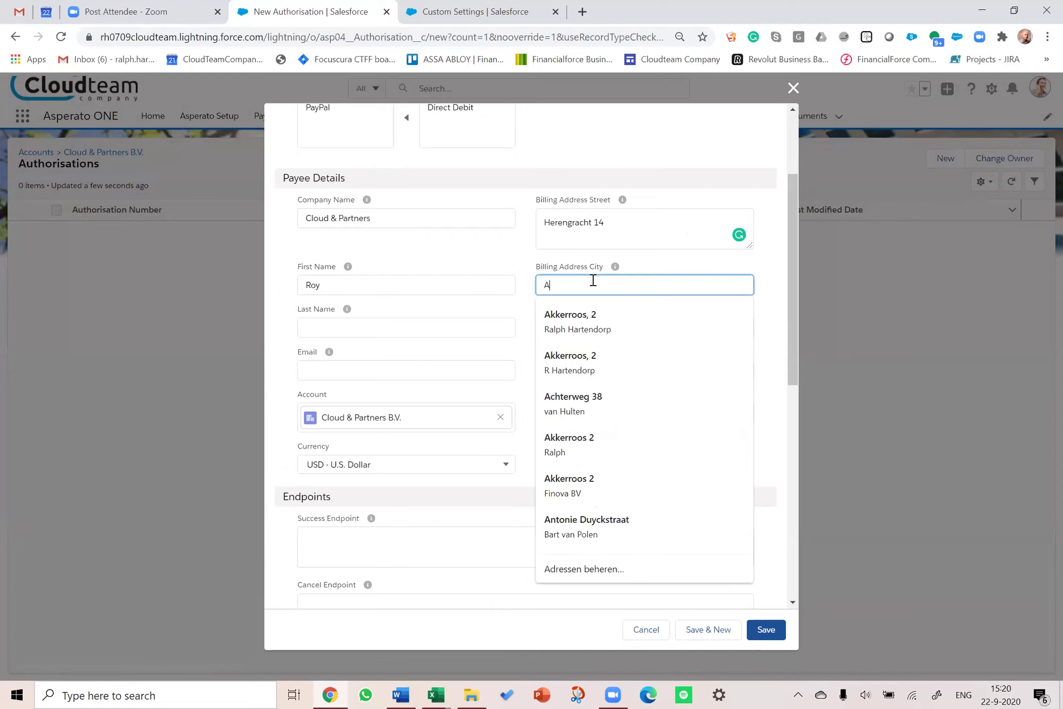
text(msterdam)
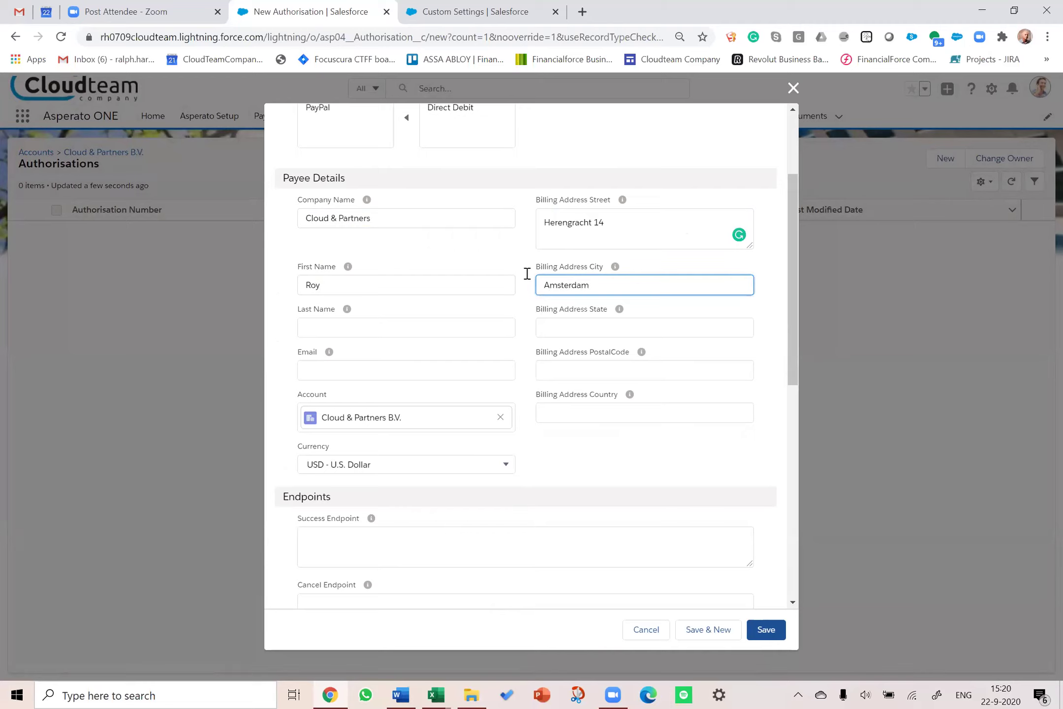
Step: Fill in the payee's last name and e-mail, billing postal code, and country 'The Netherlands'
click(464, 336)
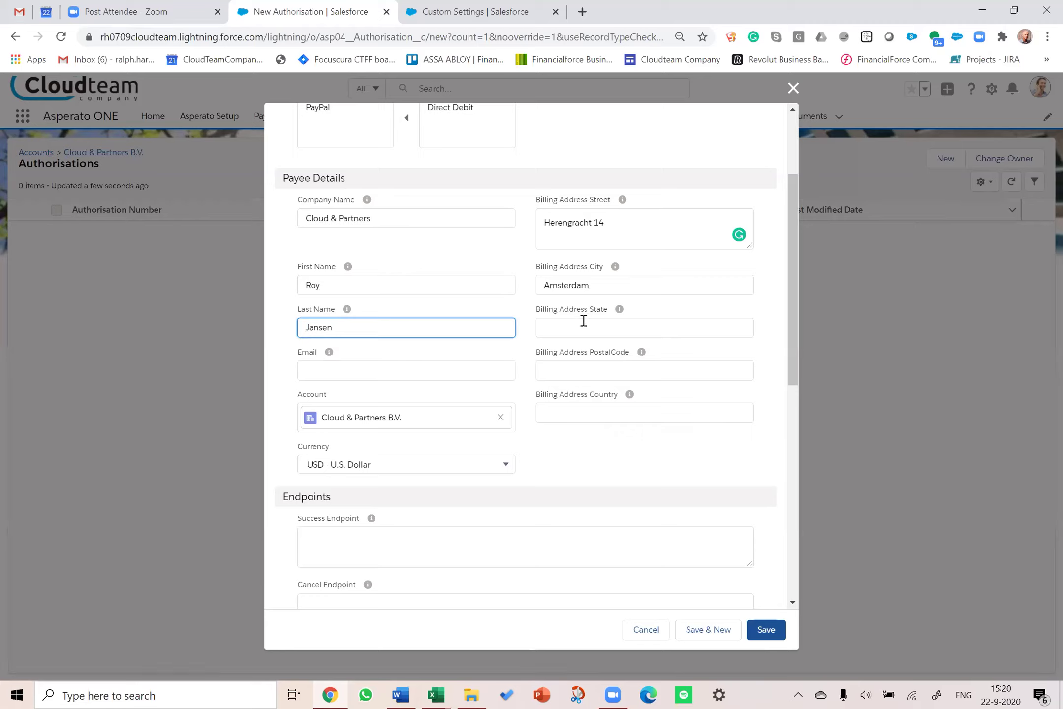
click(582, 372)
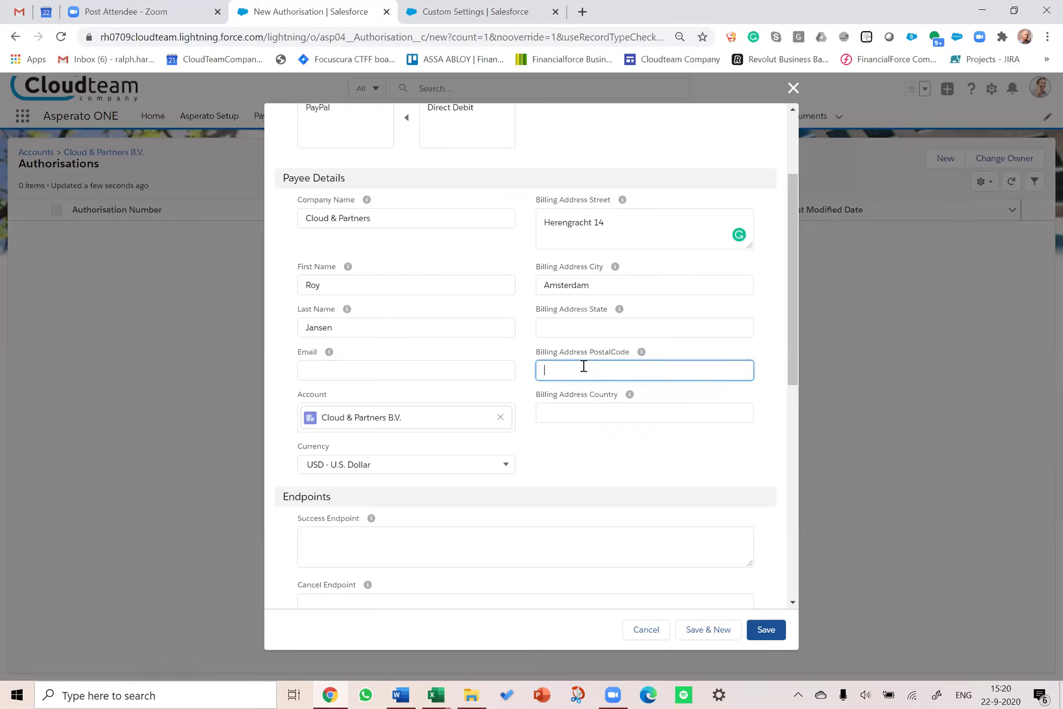
text(1018DP)
click(582, 412)
text(The Netherlands)
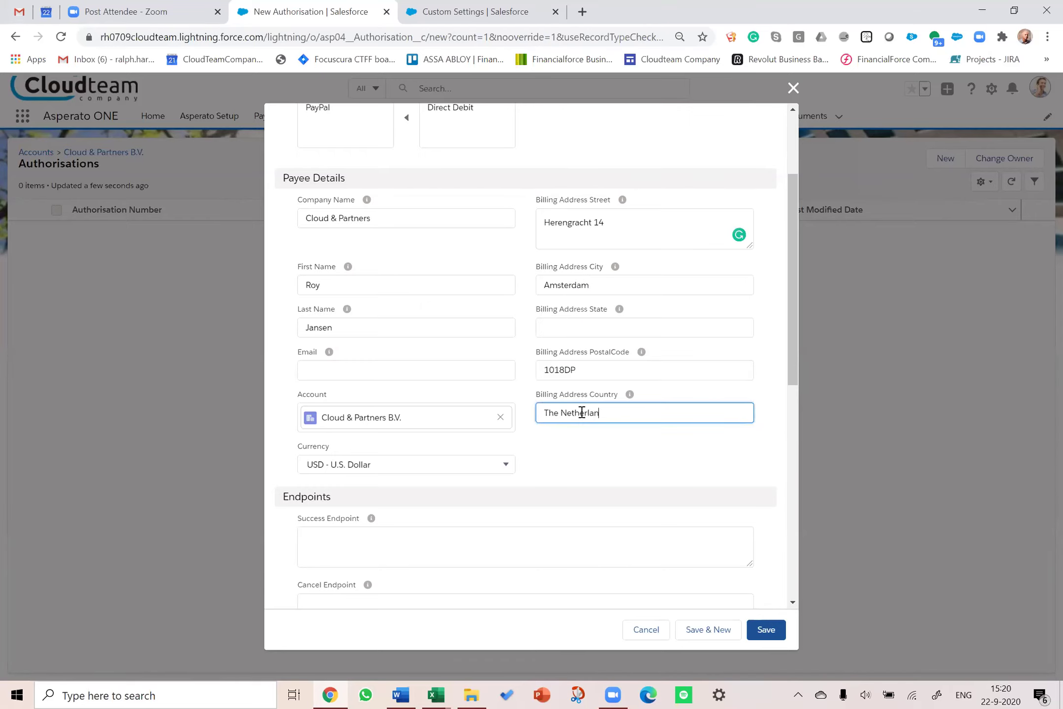
click(331, 367)
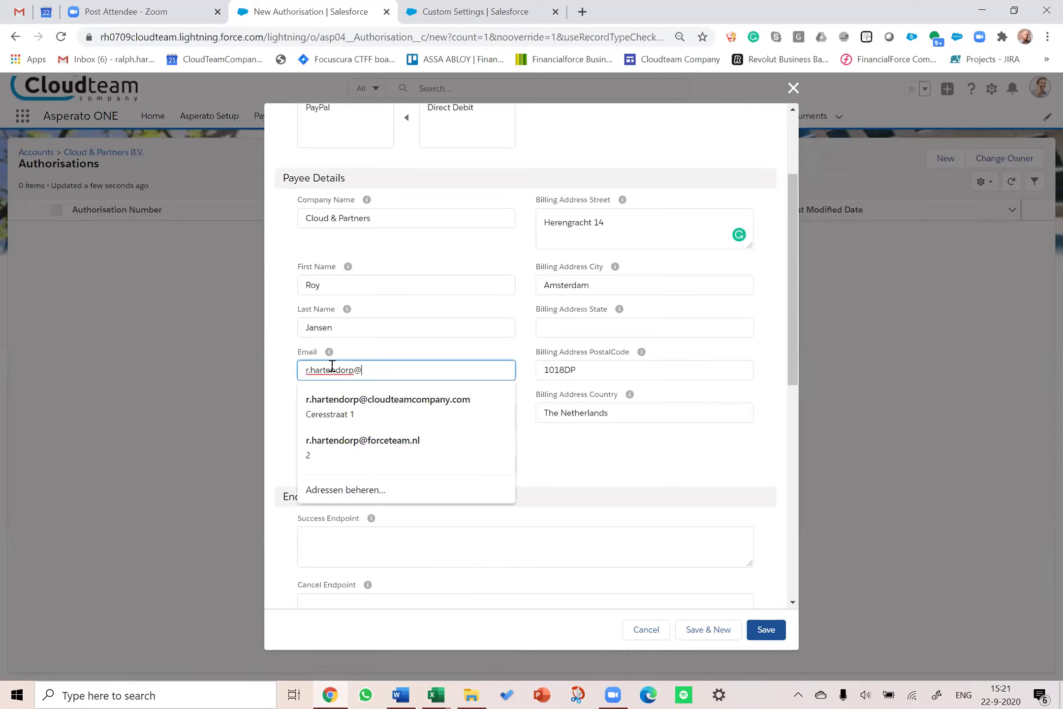
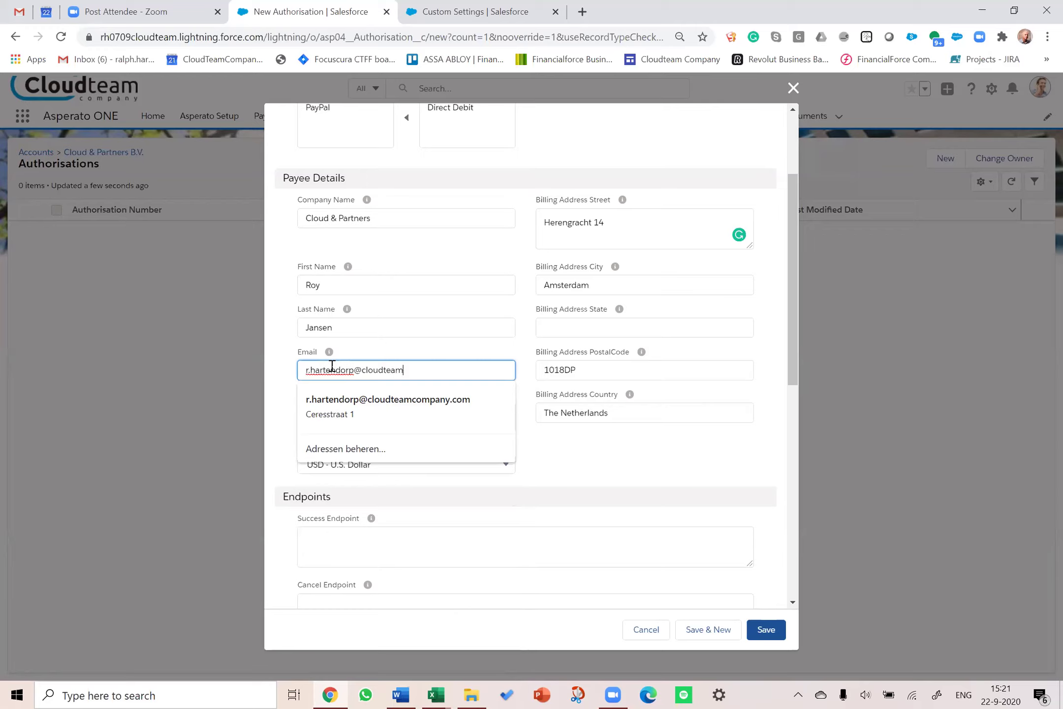
Step: Set the currency to EUR - Euro and save the authorisation
click(569, 448)
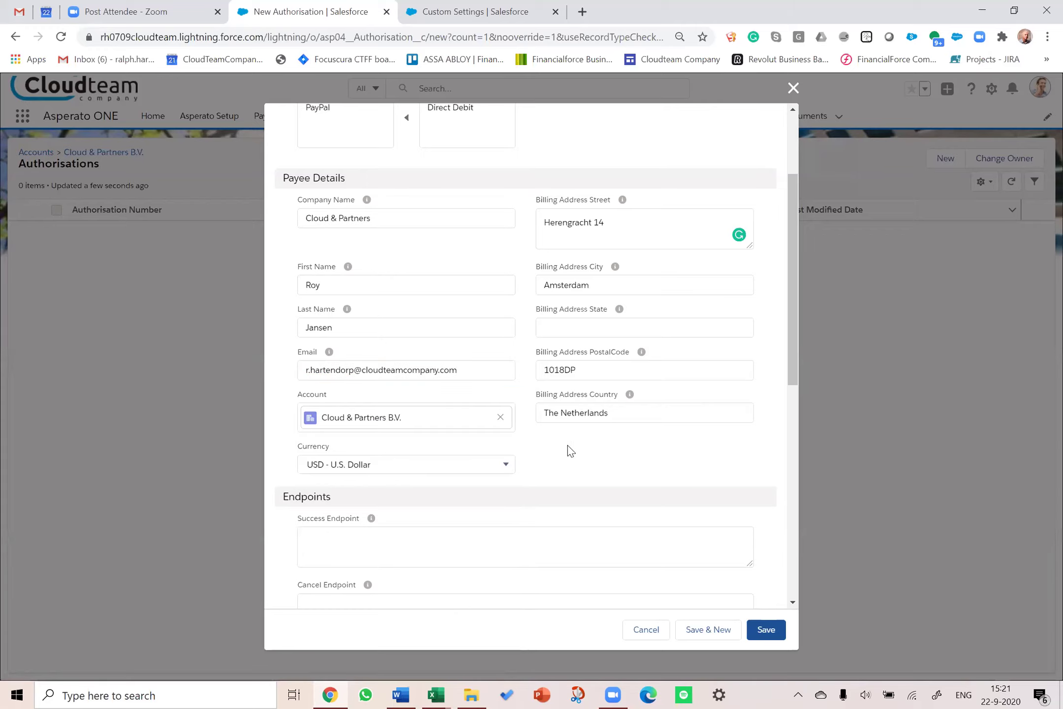
click(503, 463)
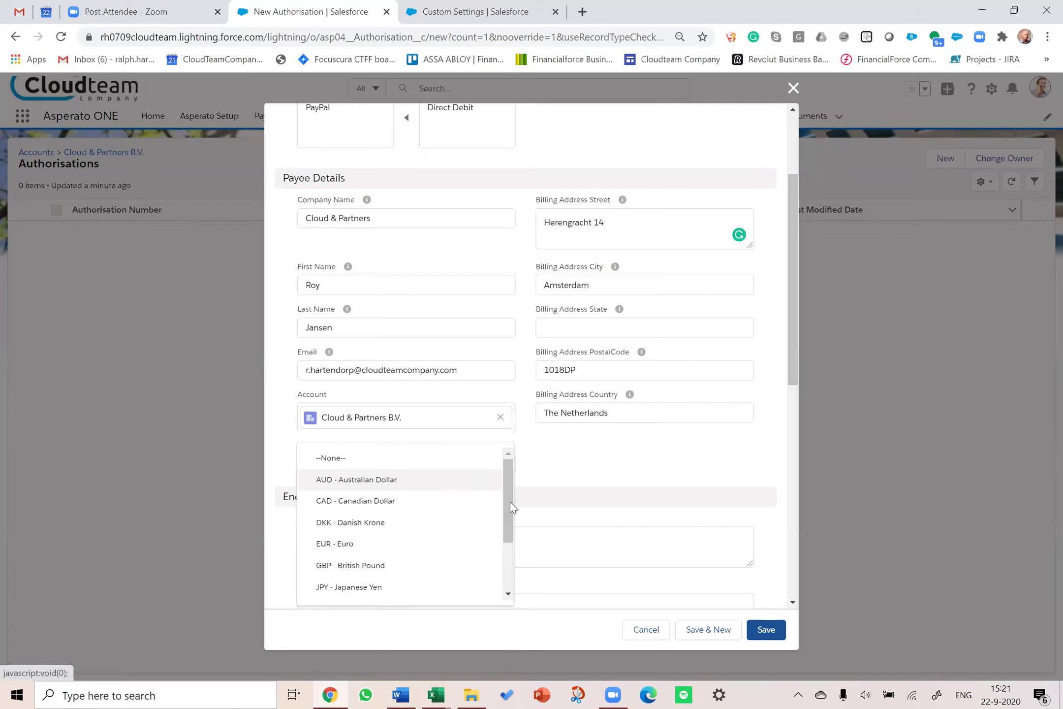
click(377, 544)
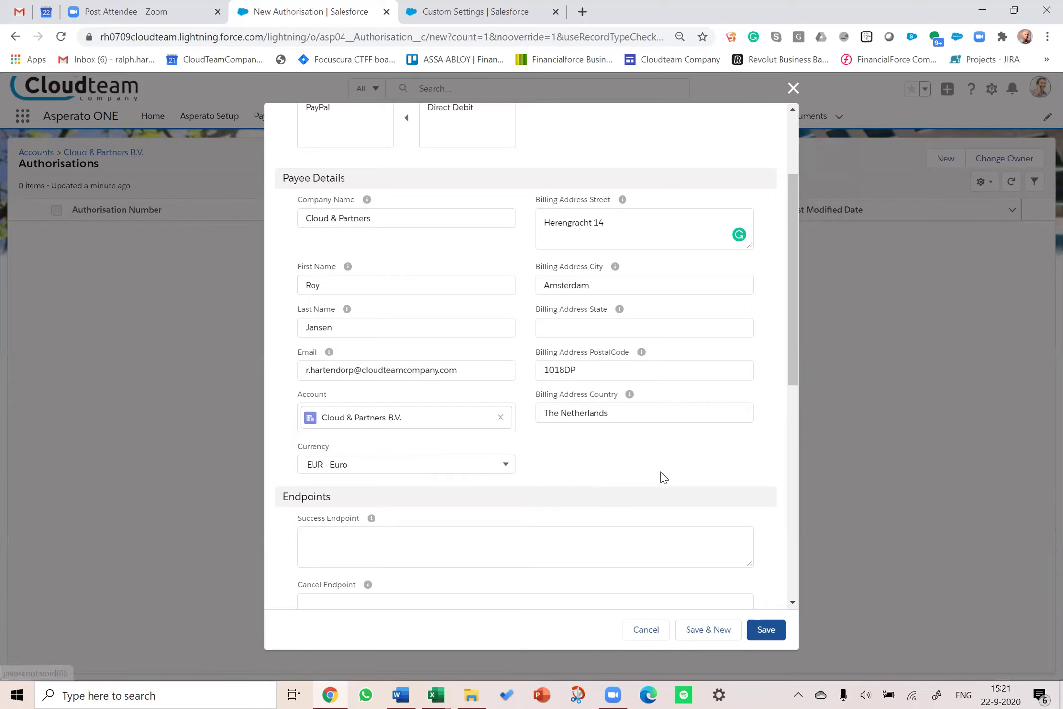
click(773, 631)
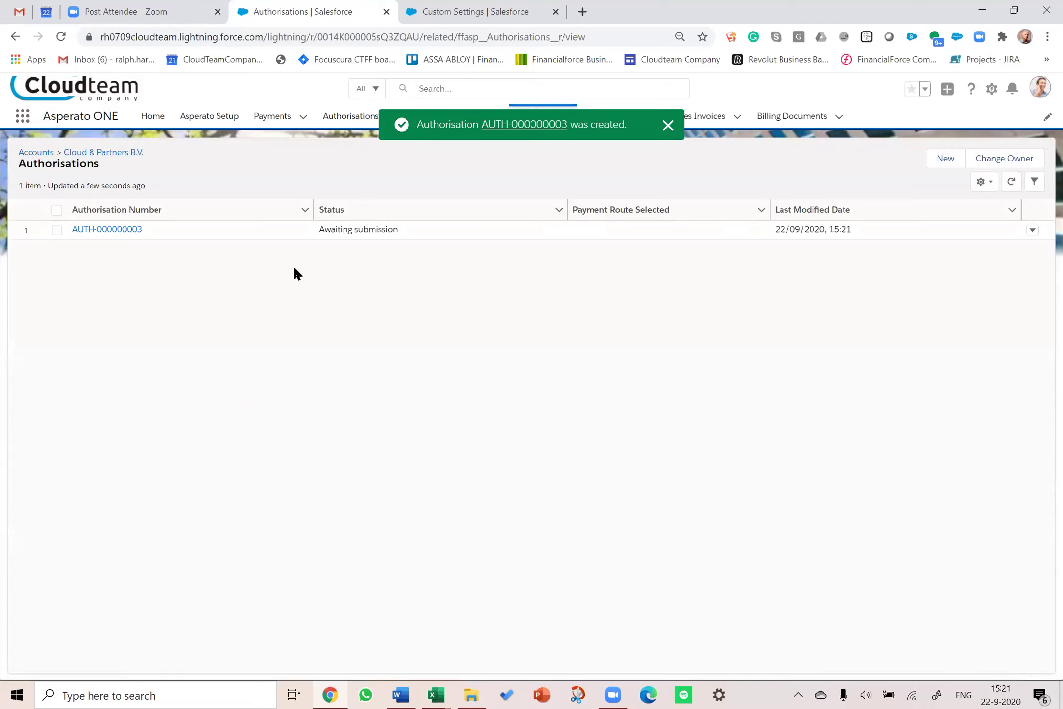
Step: Review AUTH-000000003's payee and endpoint details and launch Process Authorisation
click(114, 230)
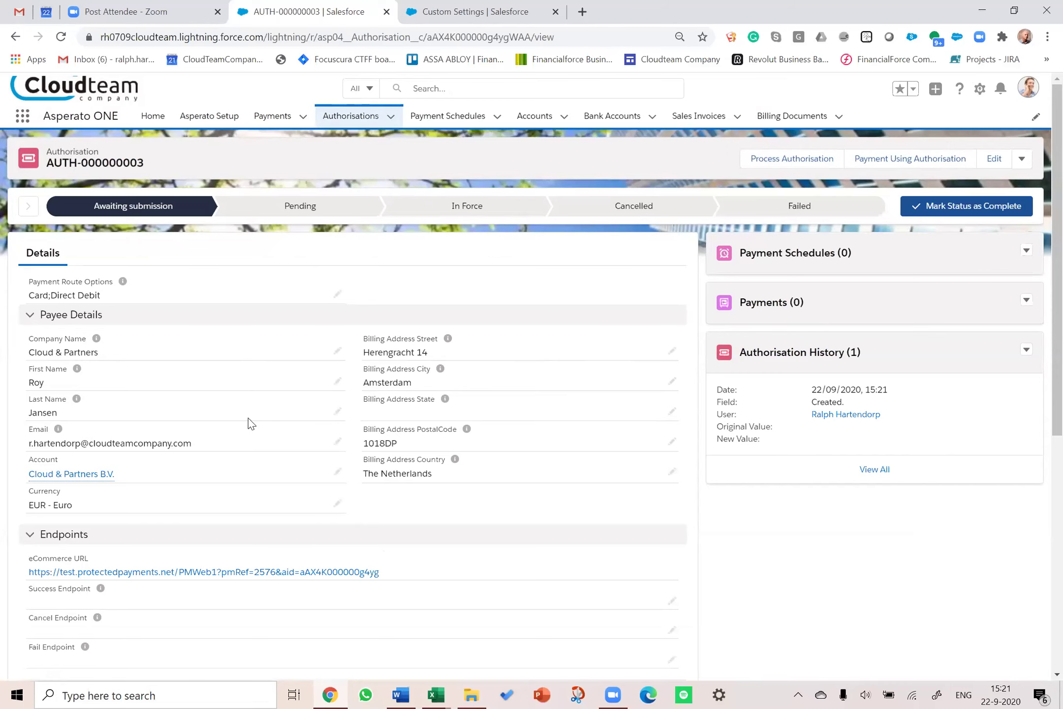
scroll(244, 418, down, 1)
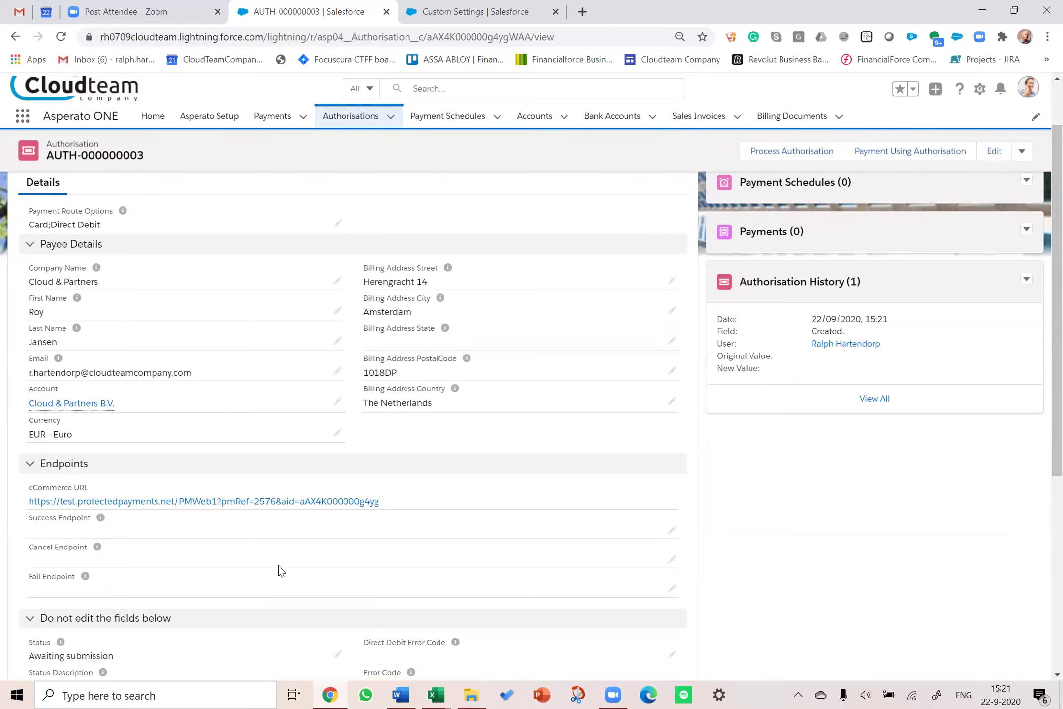
scroll(274, 575, up, 1)
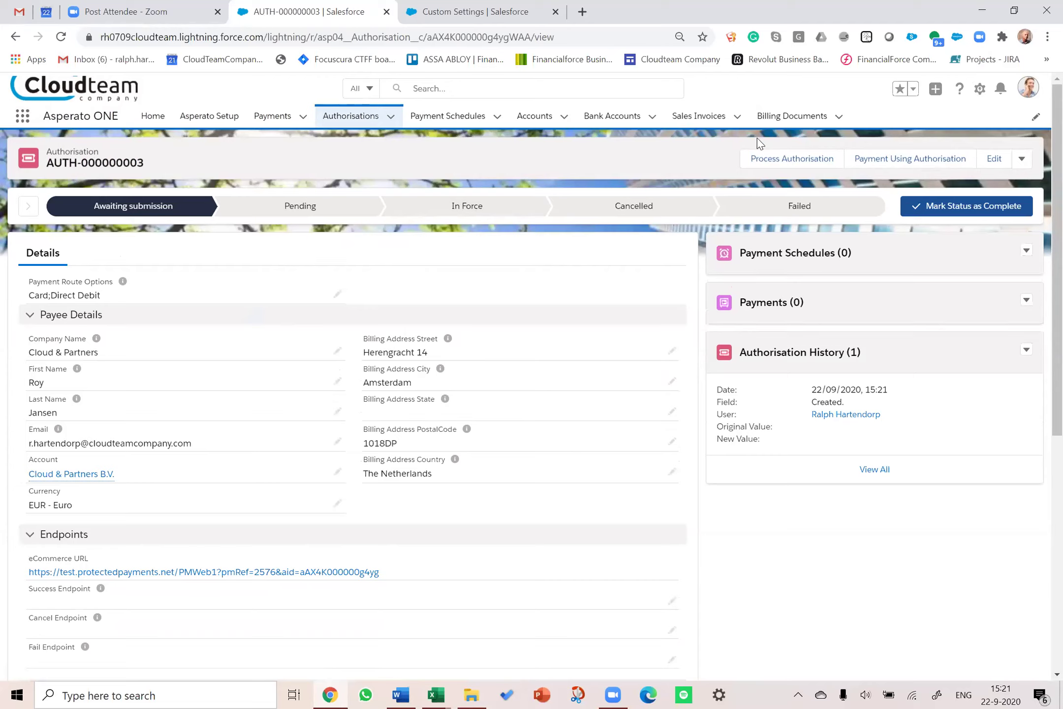
click(784, 158)
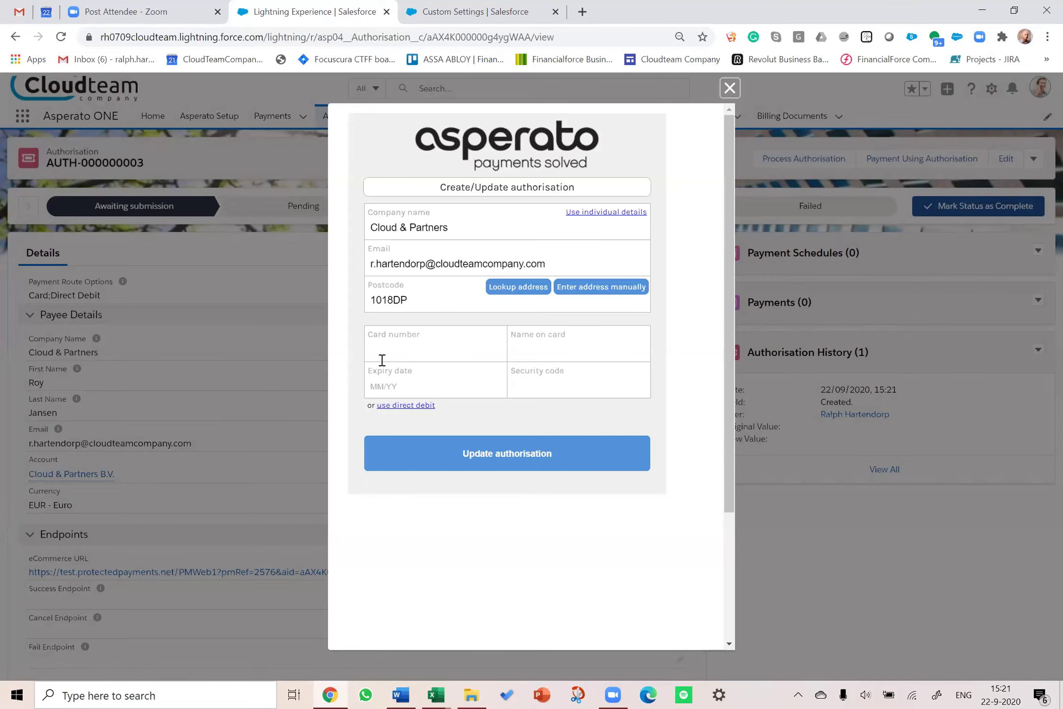
Step: Enter a test Visa card number, the cardholder's name, expiry 12/21 and security code, then submit
click(392, 350)
text(4)
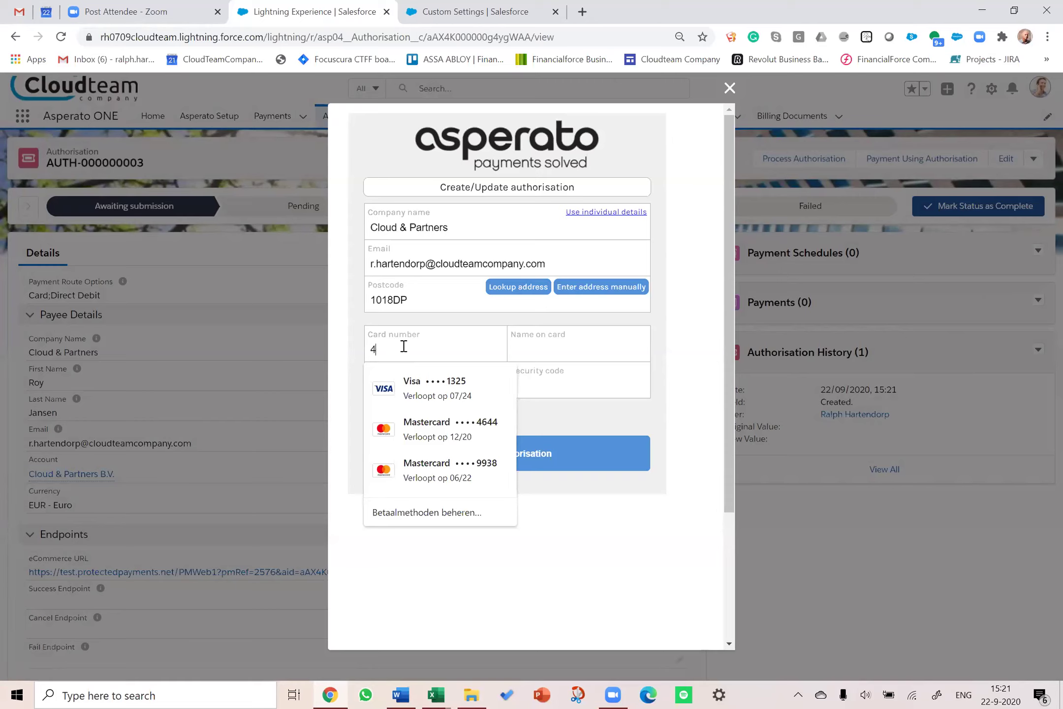
text(11111)
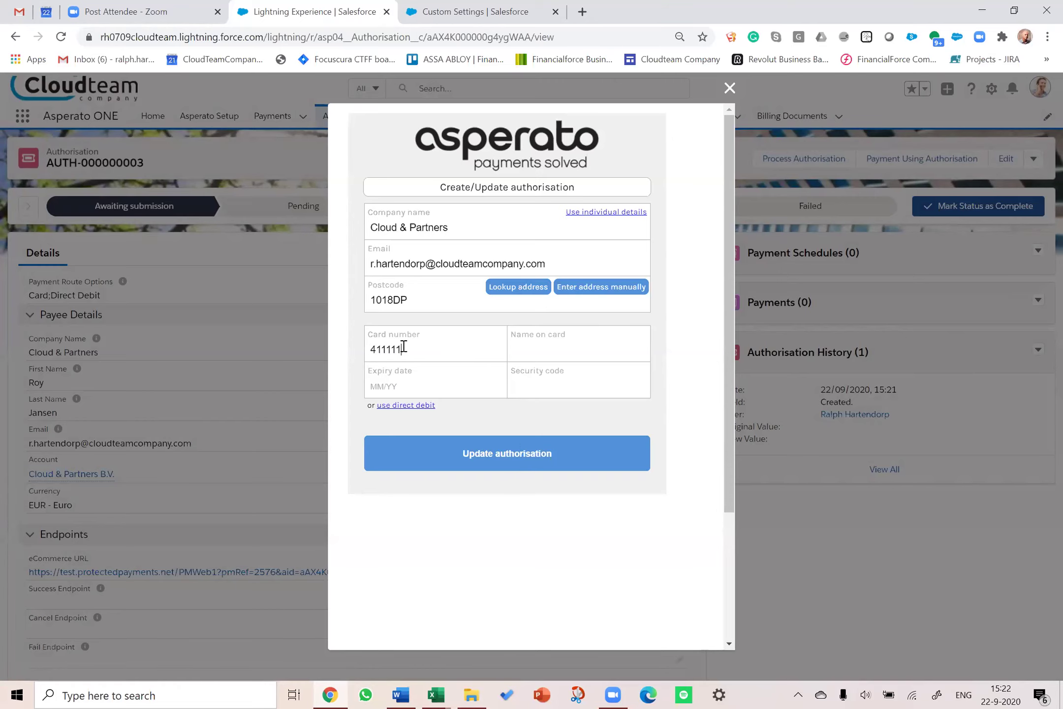
text(111111111)
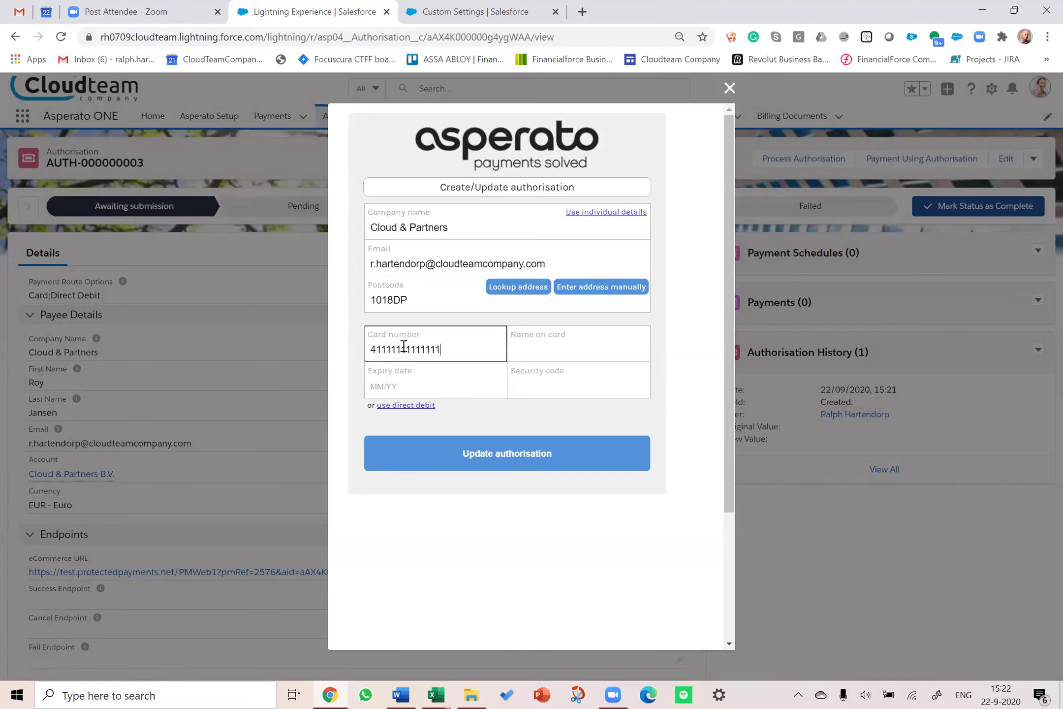
text(1)
key(Tab)
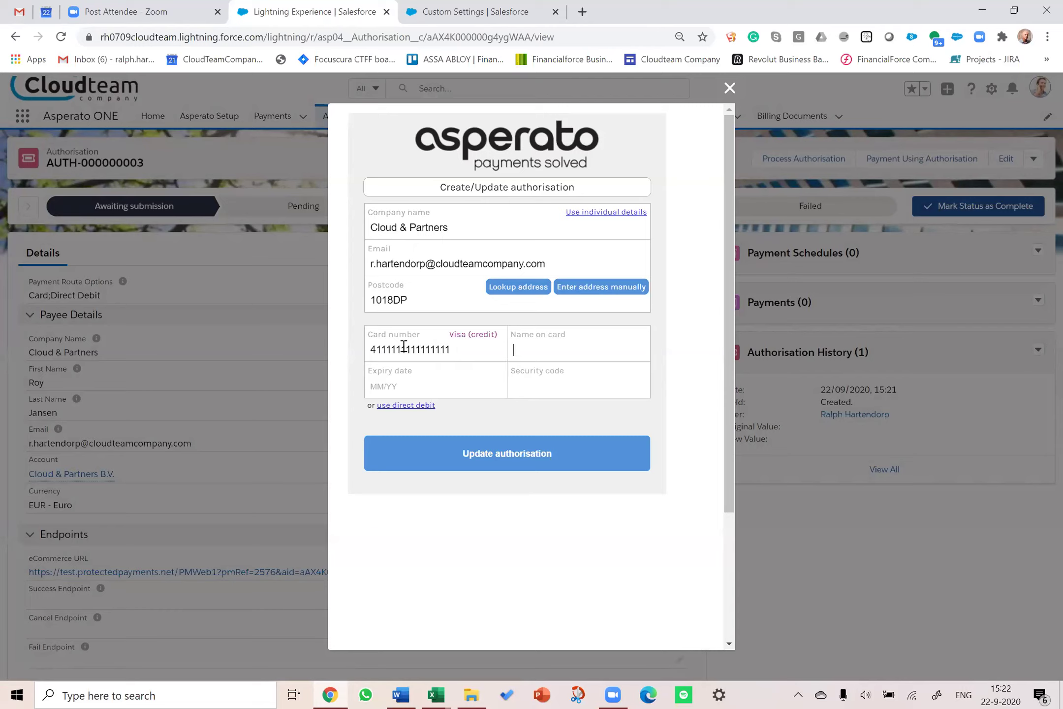
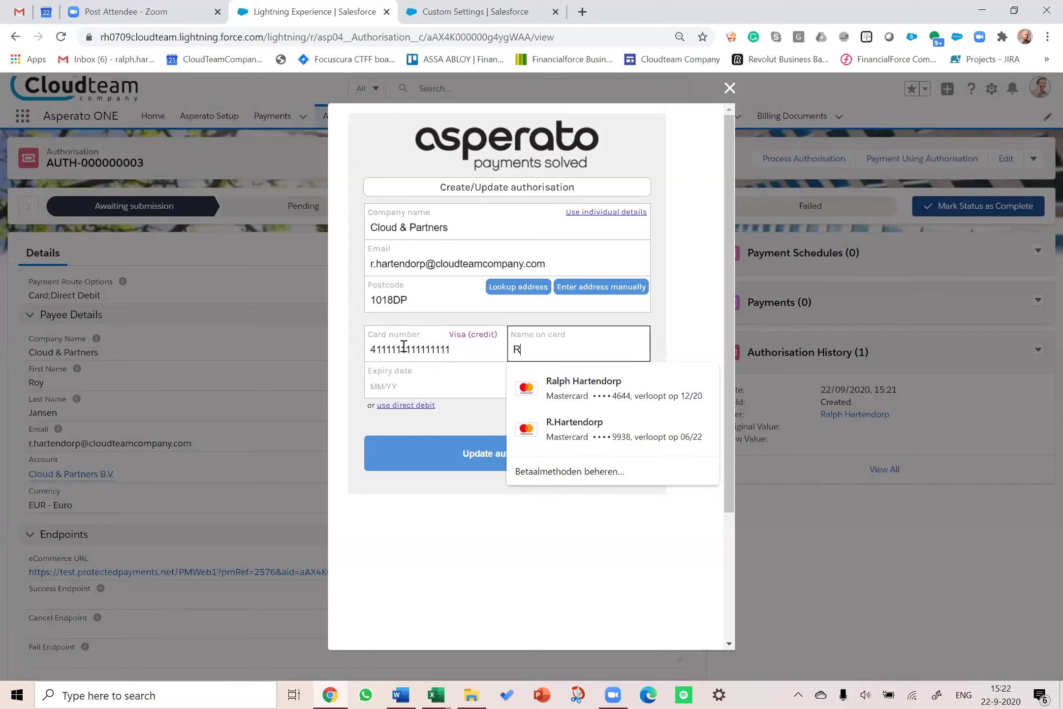
click(427, 383)
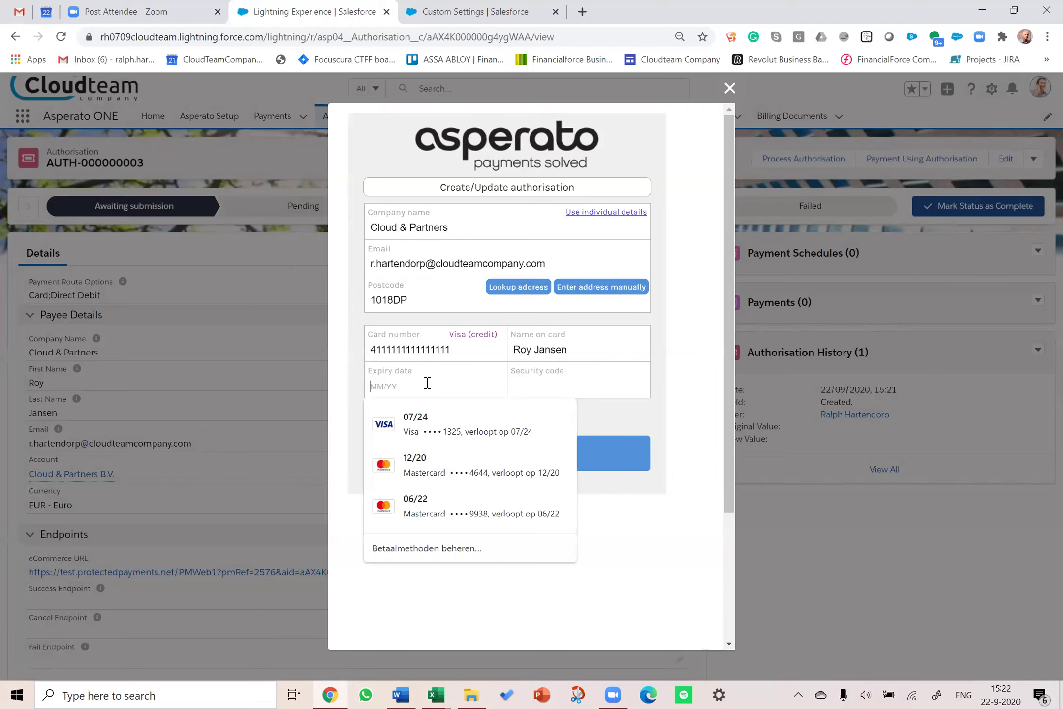
text(12)
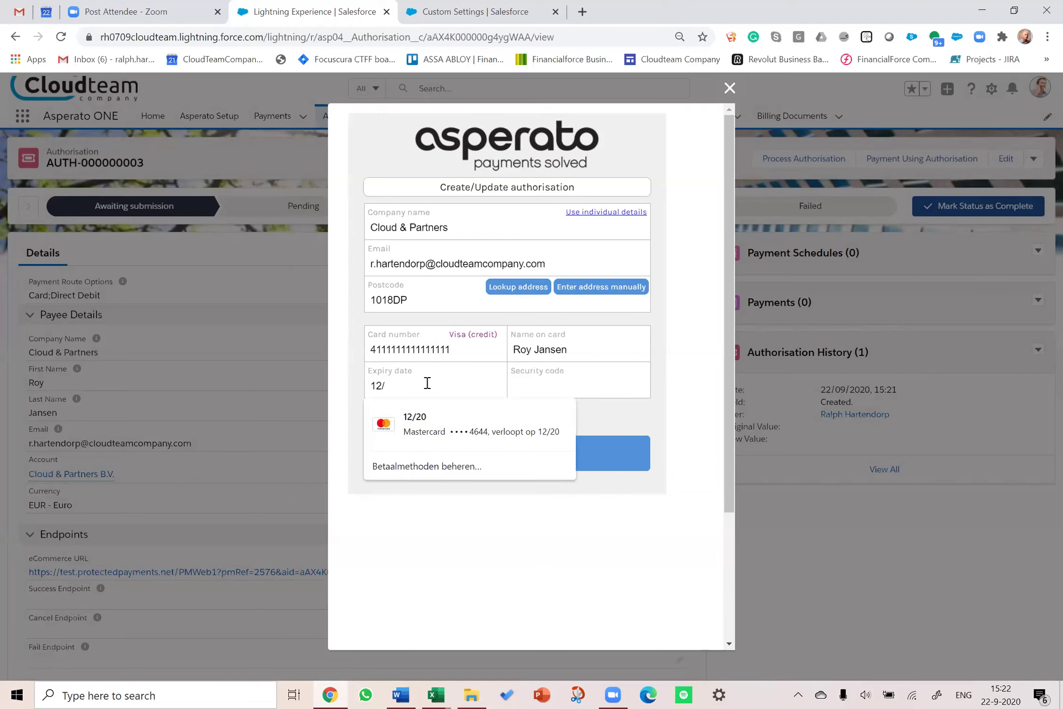
text(/)
key(BackSpace)
text(21)
text(123)
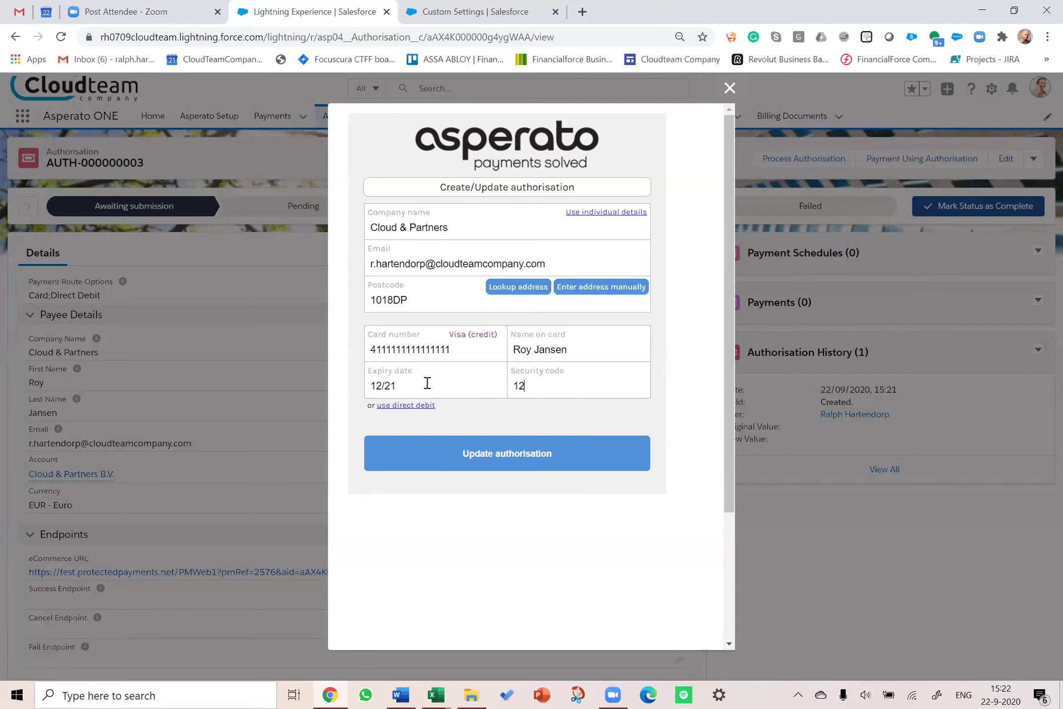
click(403, 407)
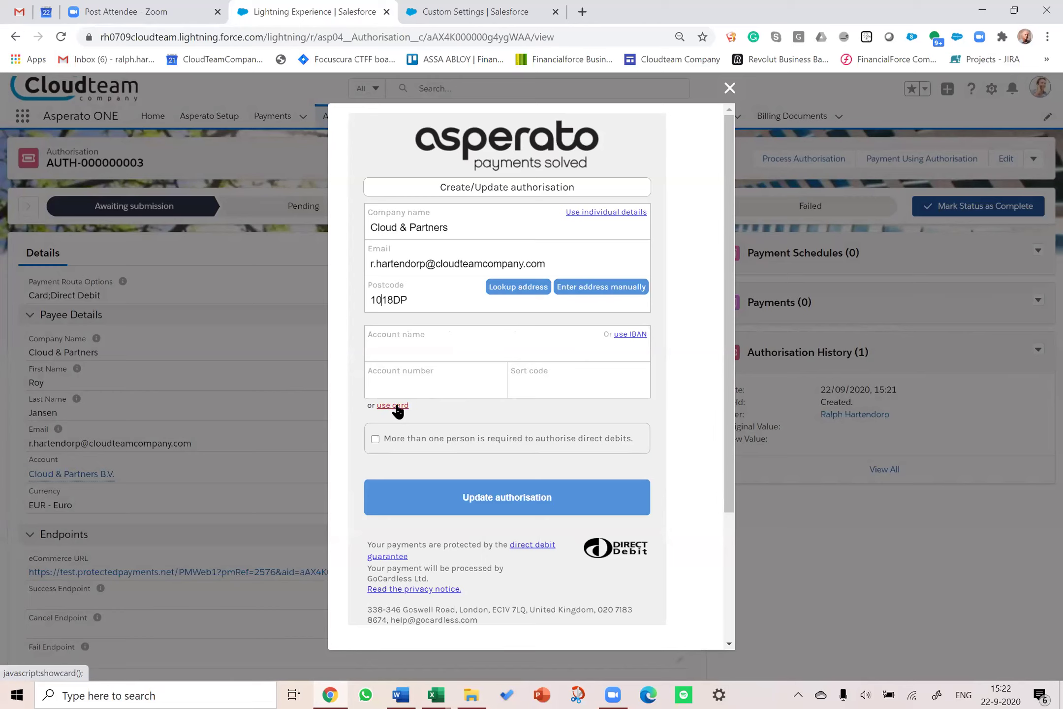
click(397, 409)
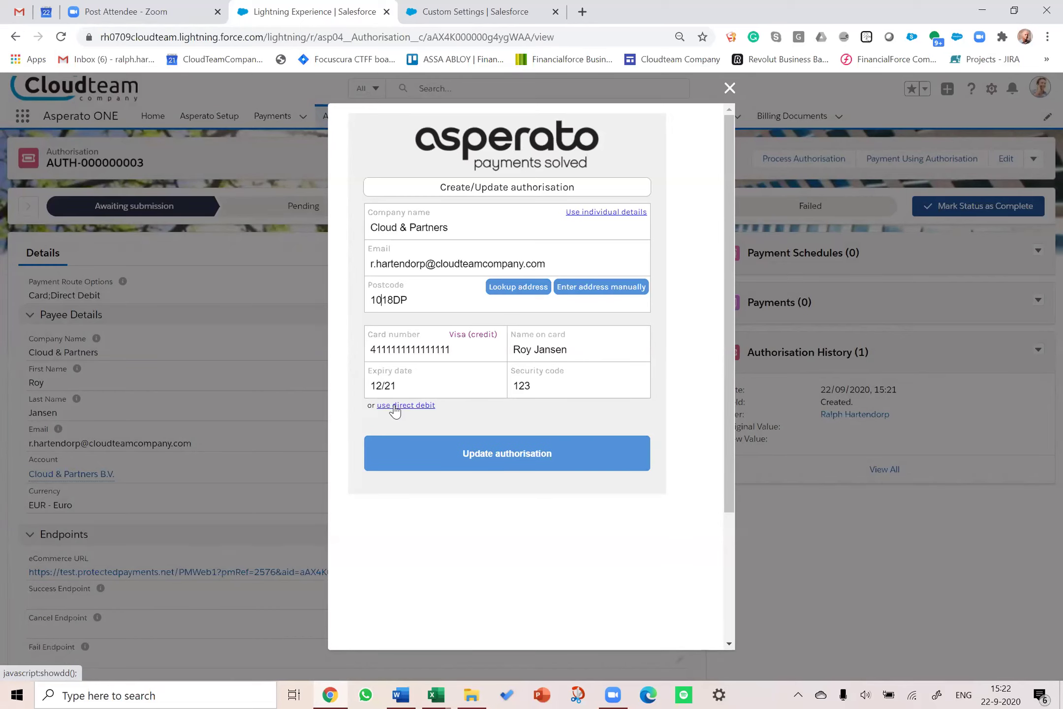
click(474, 457)
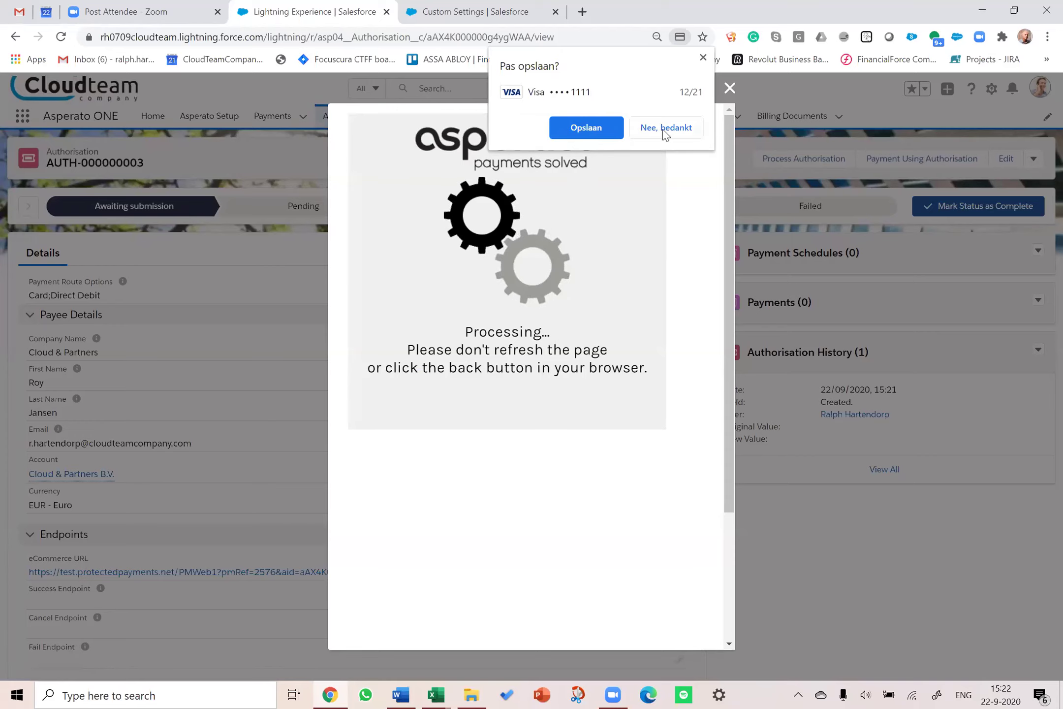
Step: Decline the browser's save-card prompt, finish the payment page and close the Asperato dialog
click(664, 128)
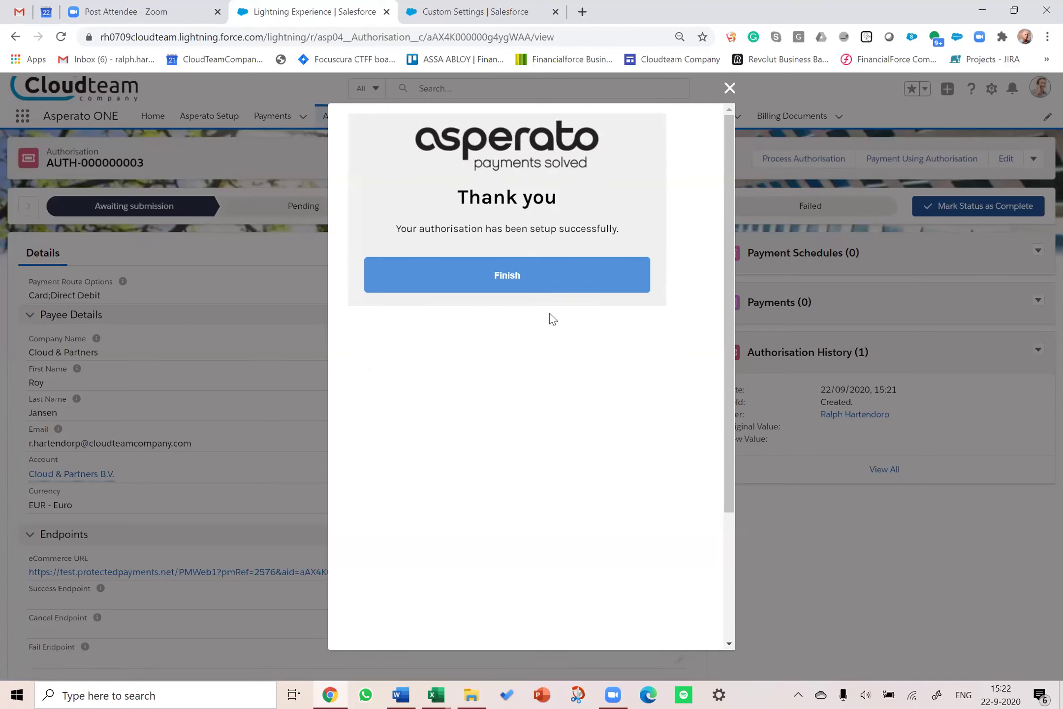
click(509, 271)
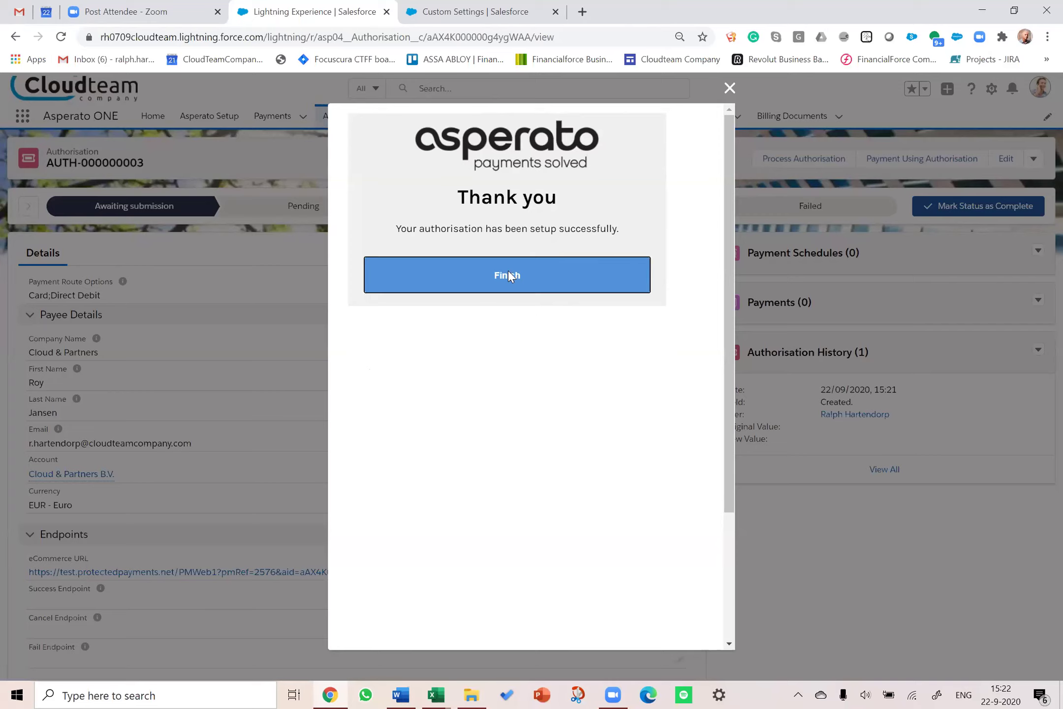
click(729, 89)
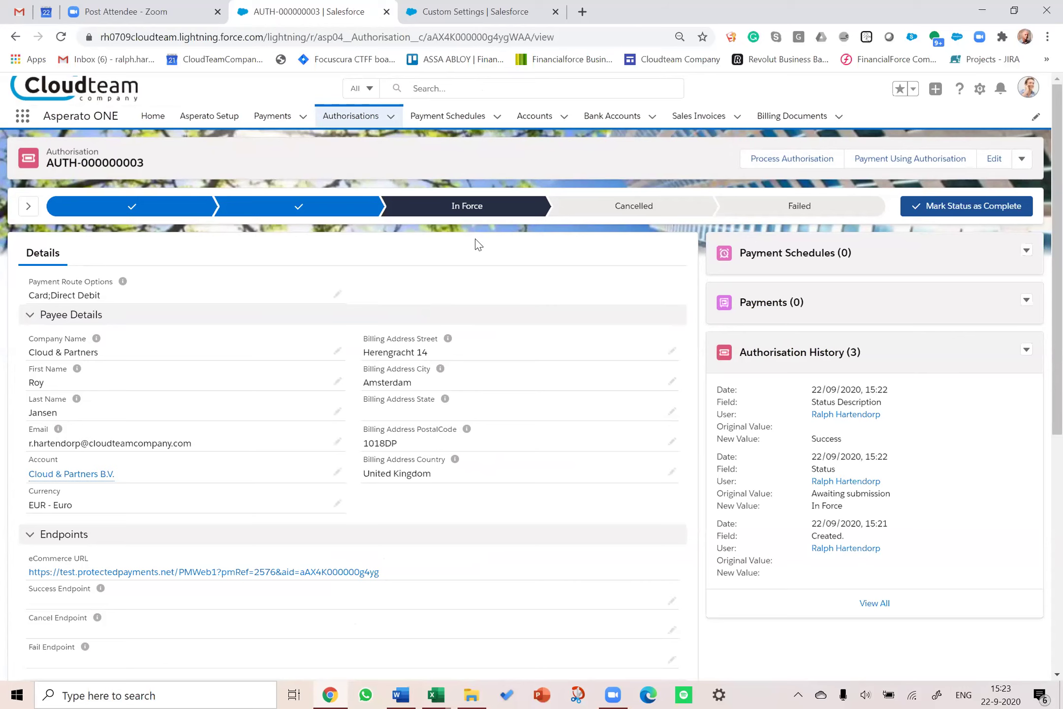
Step: From Accounts, open Cloud & Partners B.V. and its empty Payment Integration Methods list
scroll(508, 240, down, 4)
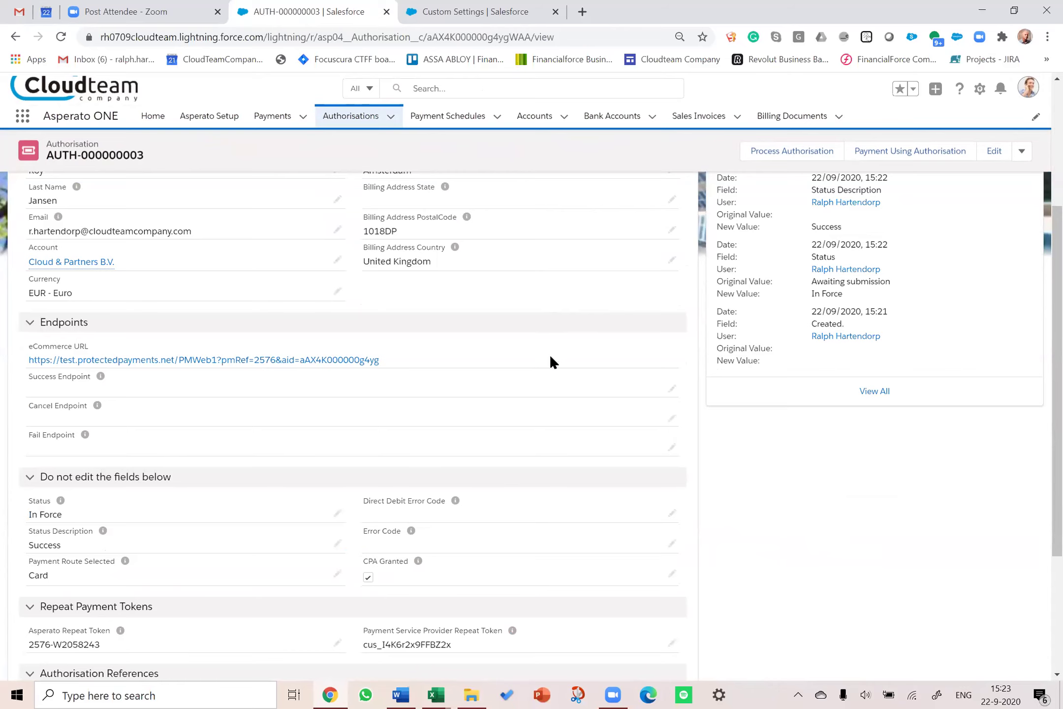
scroll(541, 350, down, 1)
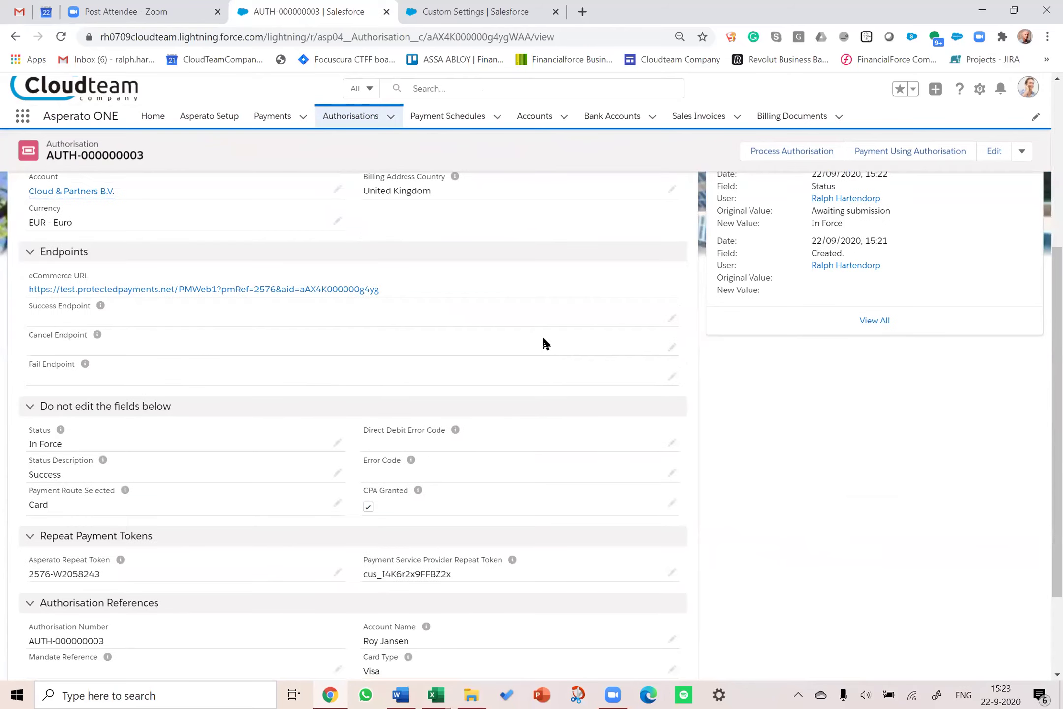
scroll(509, 388, up, 5)
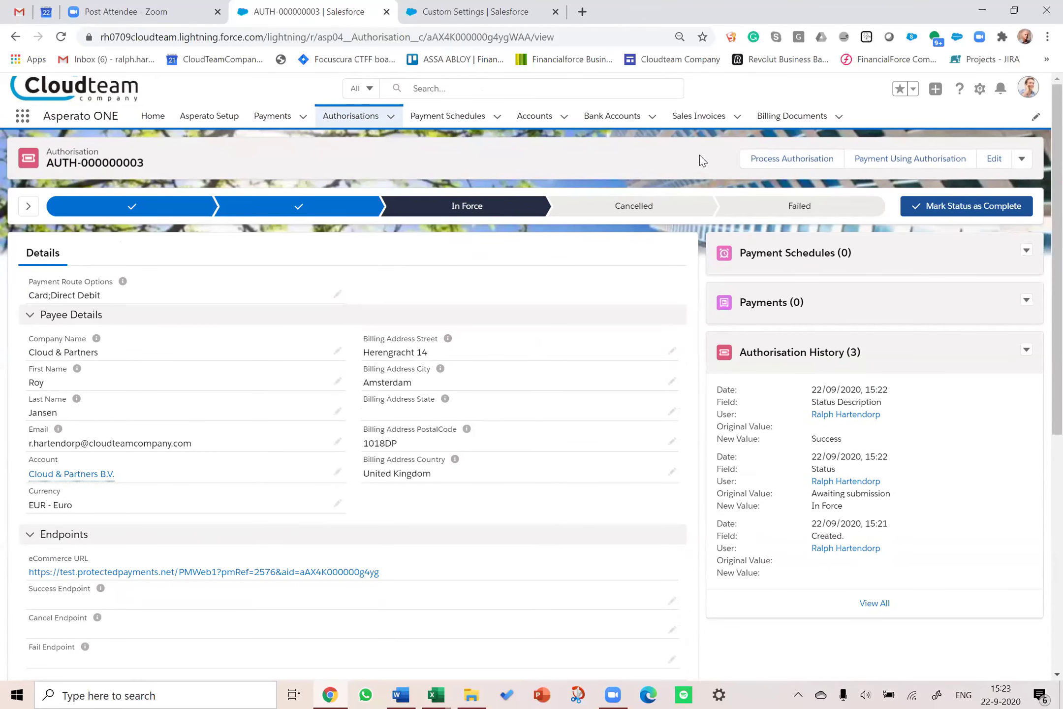
click(539, 122)
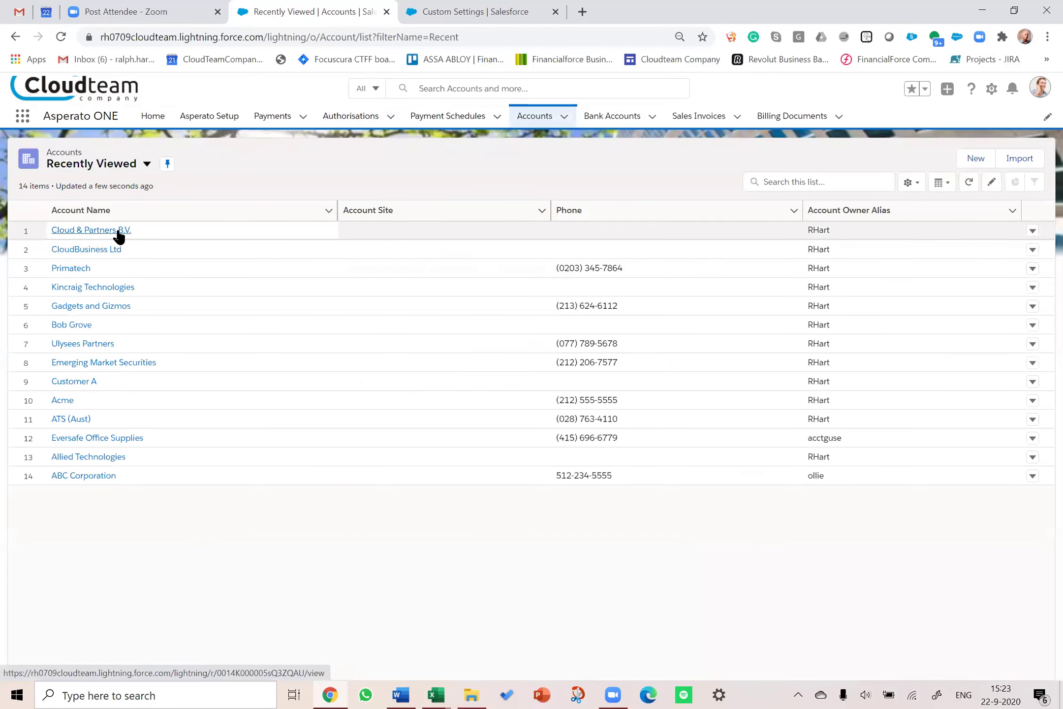
click(119, 230)
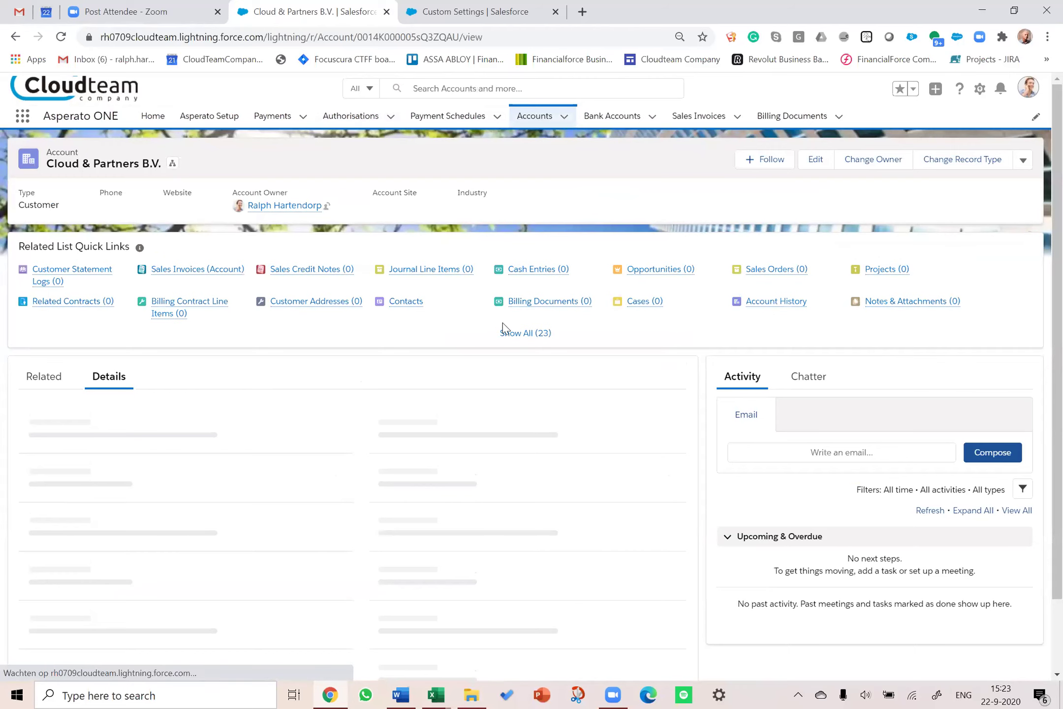
click(524, 333)
mouse_move(526, 339)
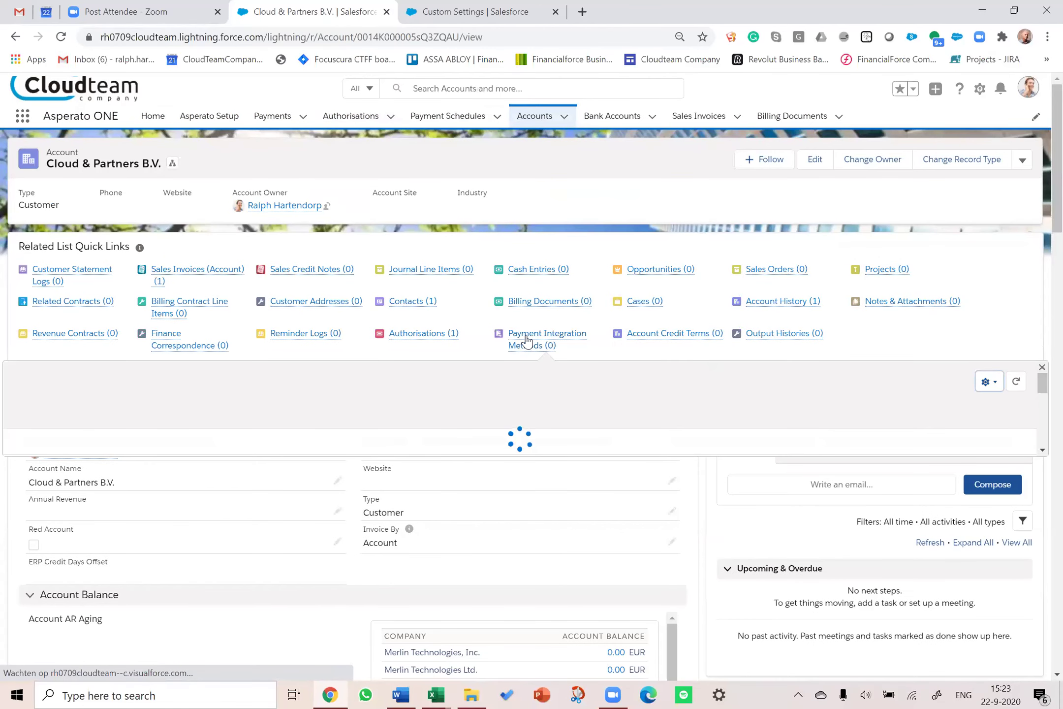
click(526, 339)
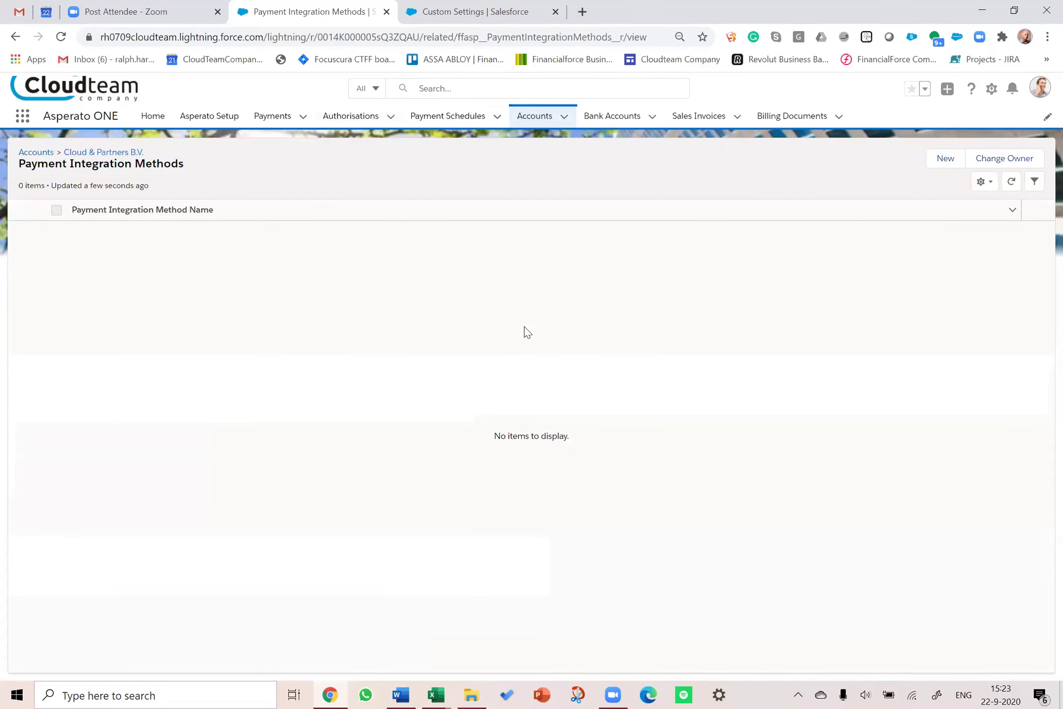
Step: Save a new payment integration method with authorisation AUTH-000000003 and provider Asperato
click(947, 159)
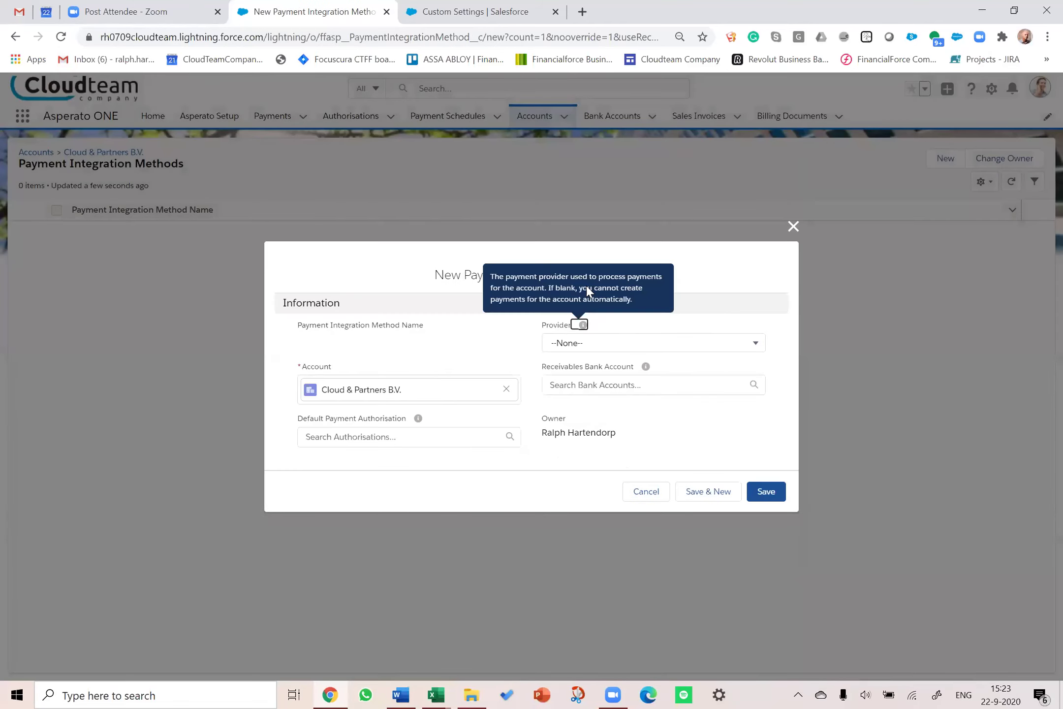
click(469, 434)
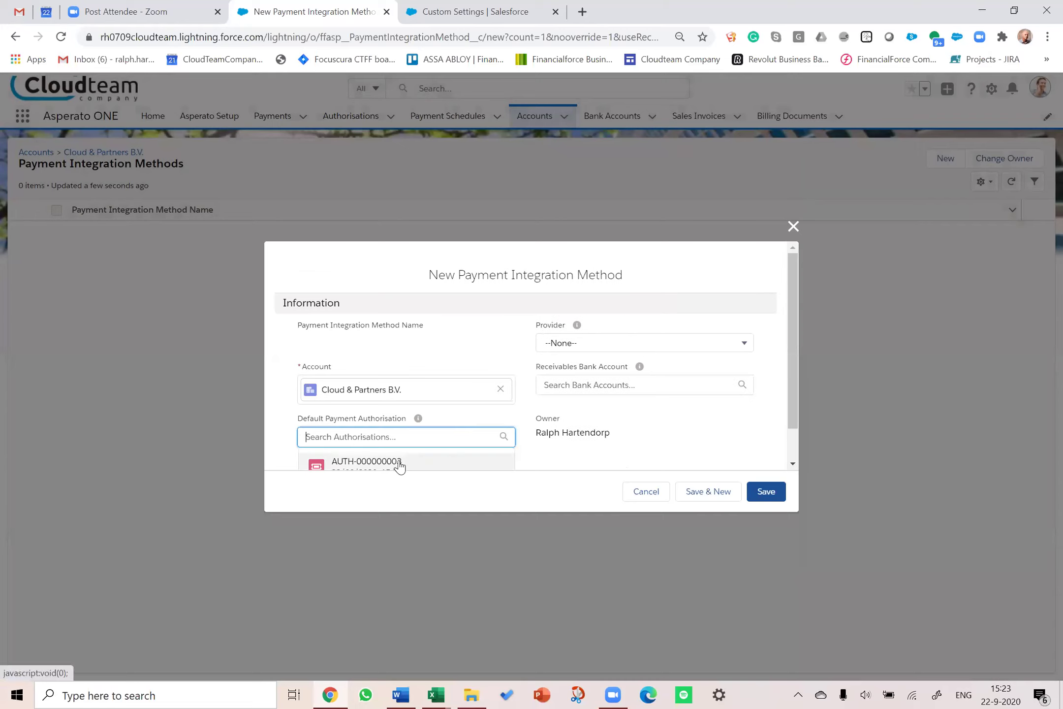
click(399, 463)
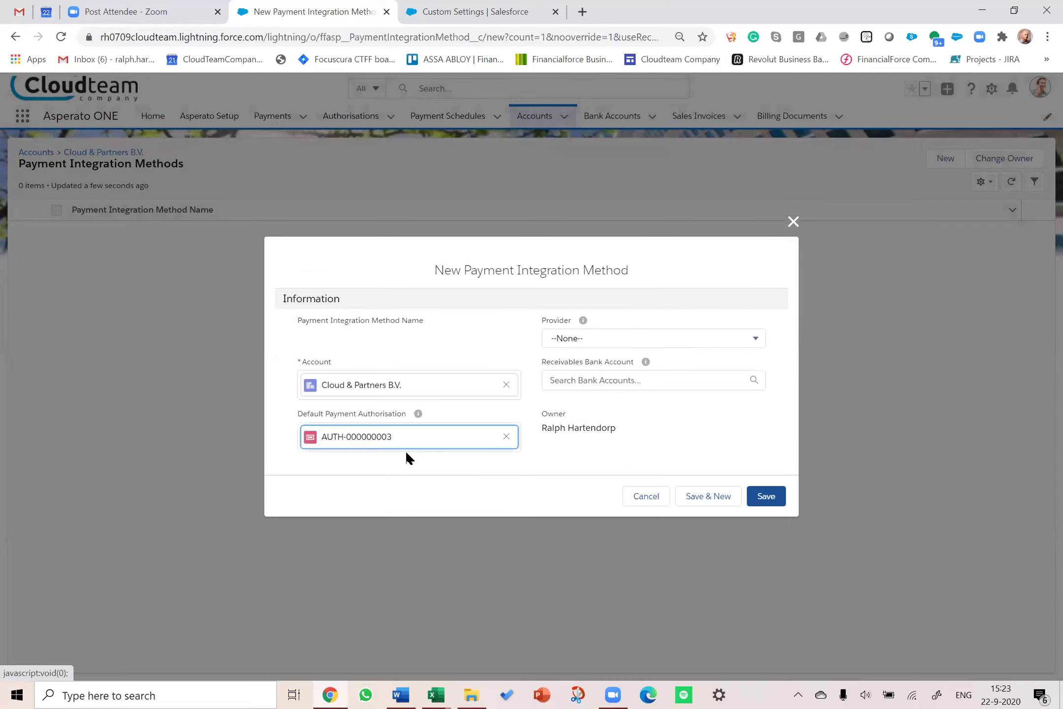
click(571, 338)
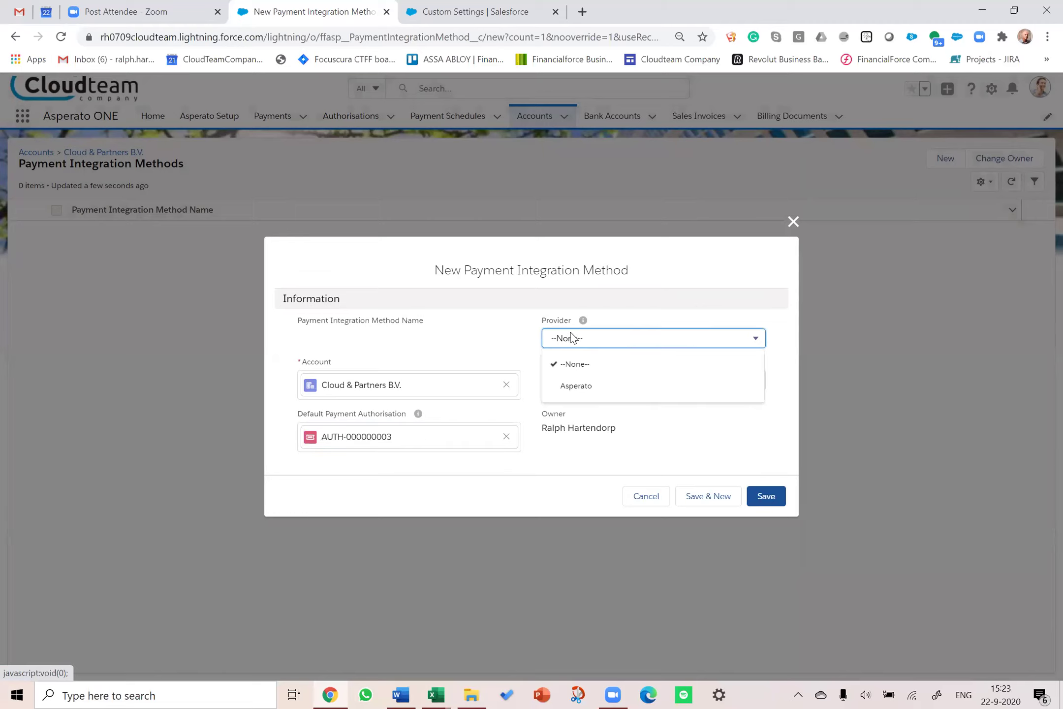
click(577, 386)
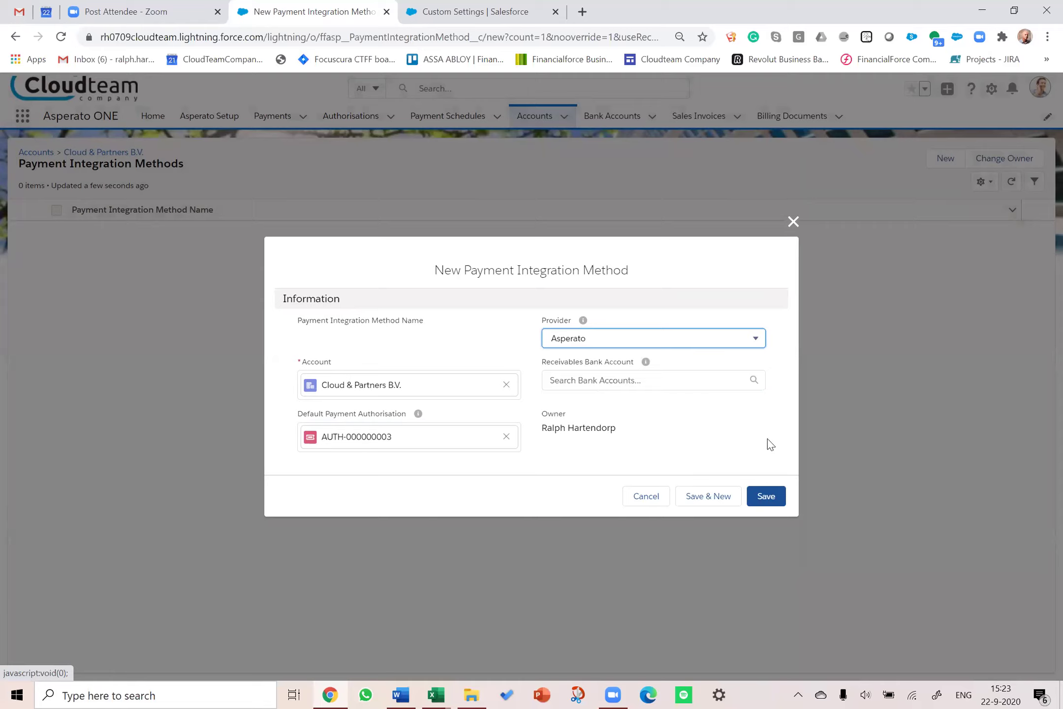
click(768, 497)
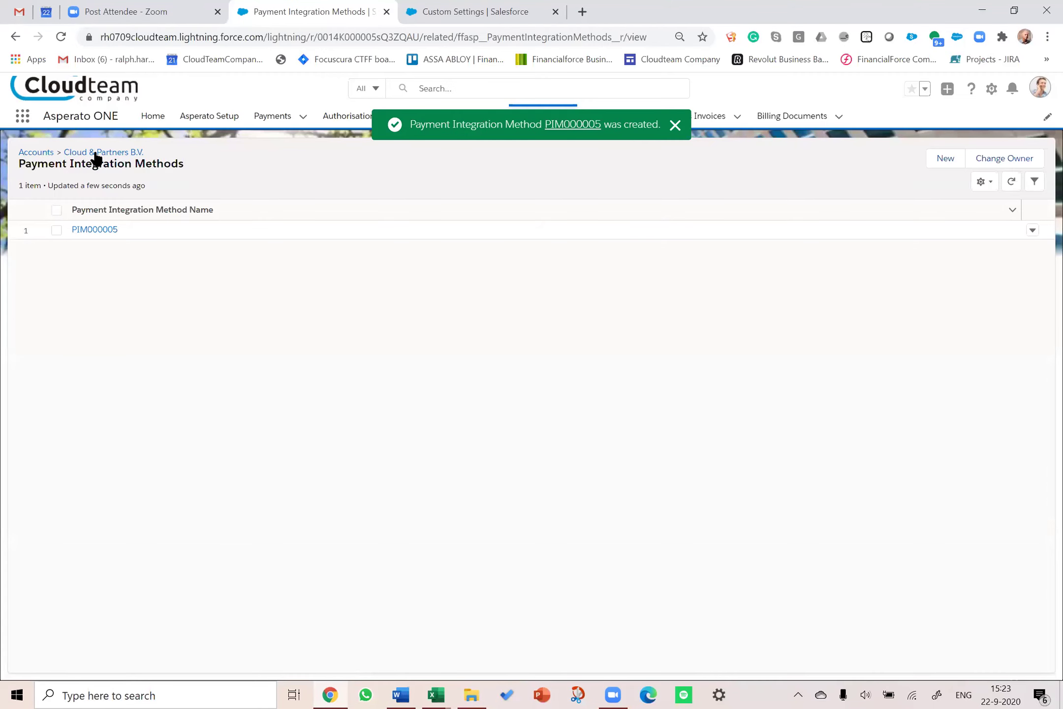
Step: Return to Cloud & Partners B.V. and open sales invoice SIN000542 for 1,925.00 EUR
click(96, 155)
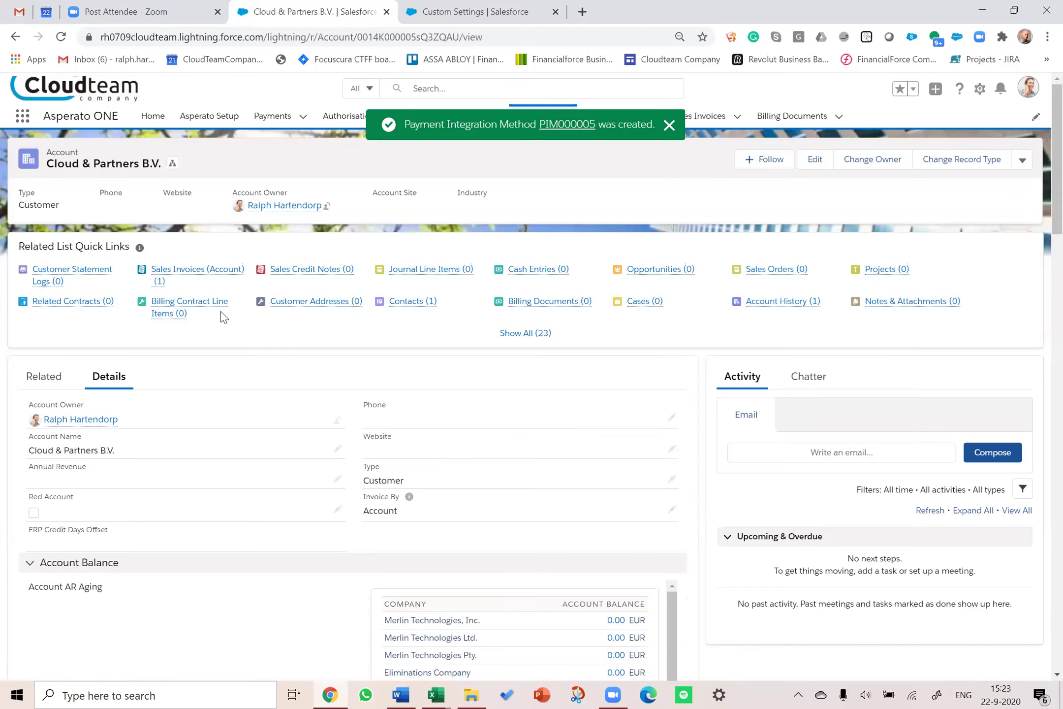
mouse_move(209, 273)
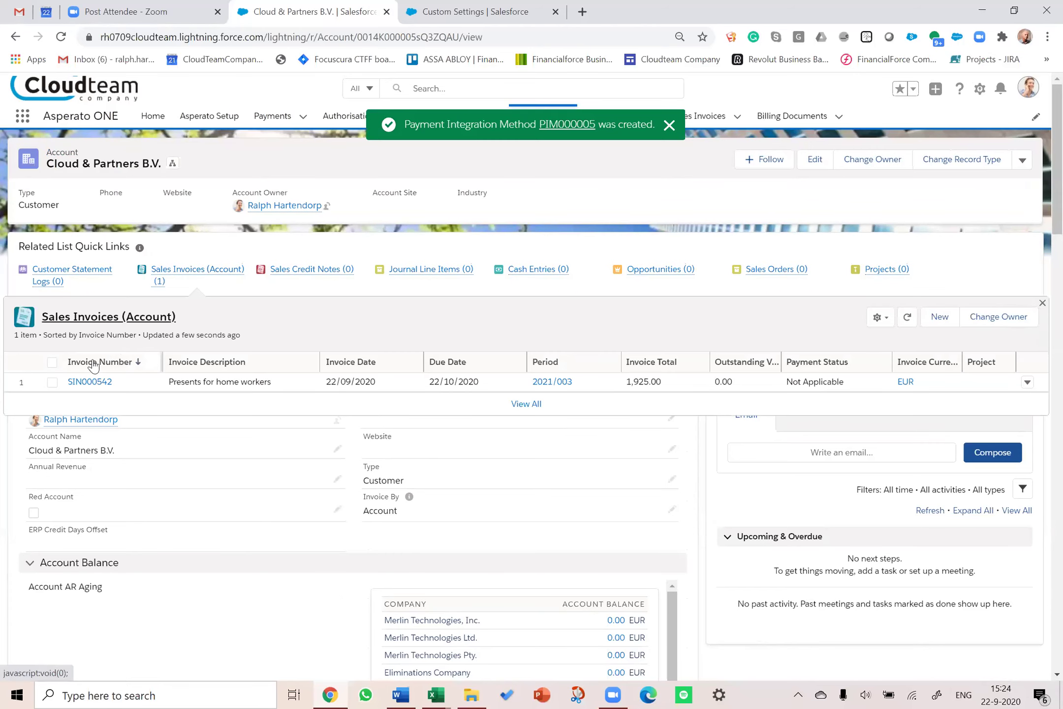
click(92, 383)
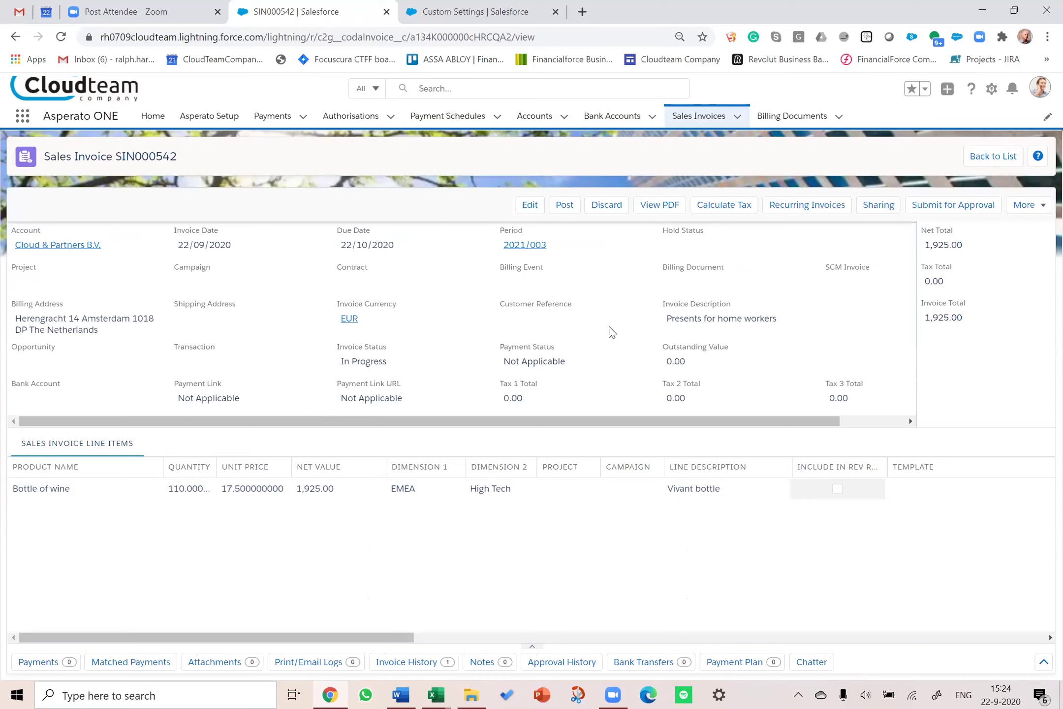
Step: Post invoice SIN000542, creating transaction TRN002490 with 1,925.00 outstanding and Unpaid status
click(564, 206)
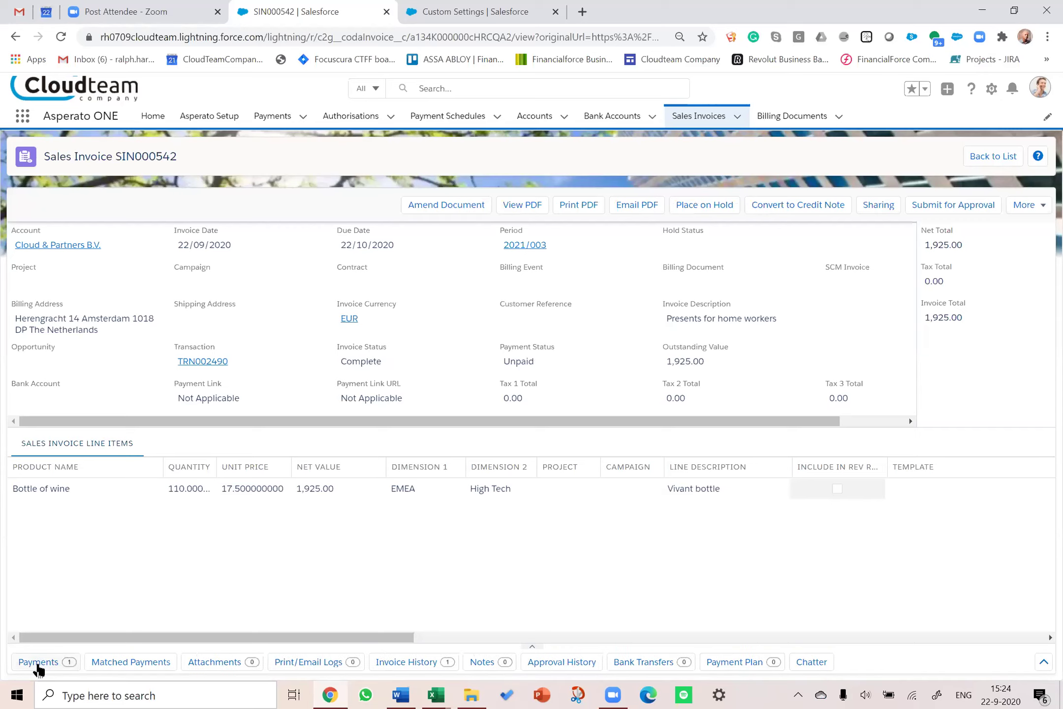
Step: Set payment PAY-000000040's stage to Collected from customer and save it
click(38, 664)
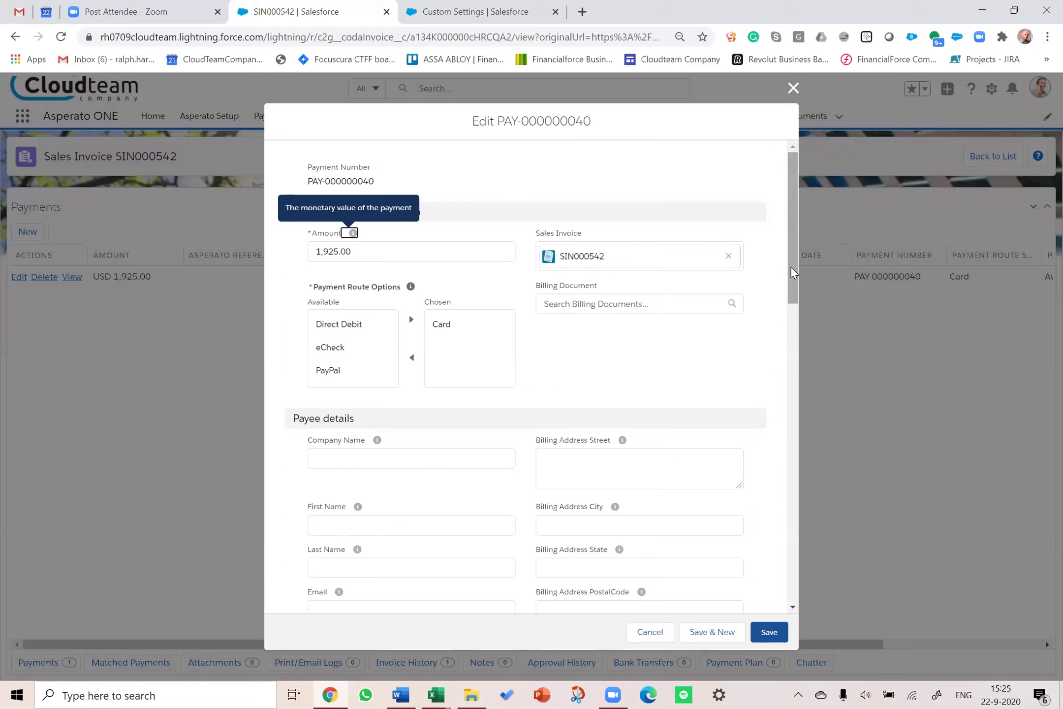
drag(790, 266, 788, 498)
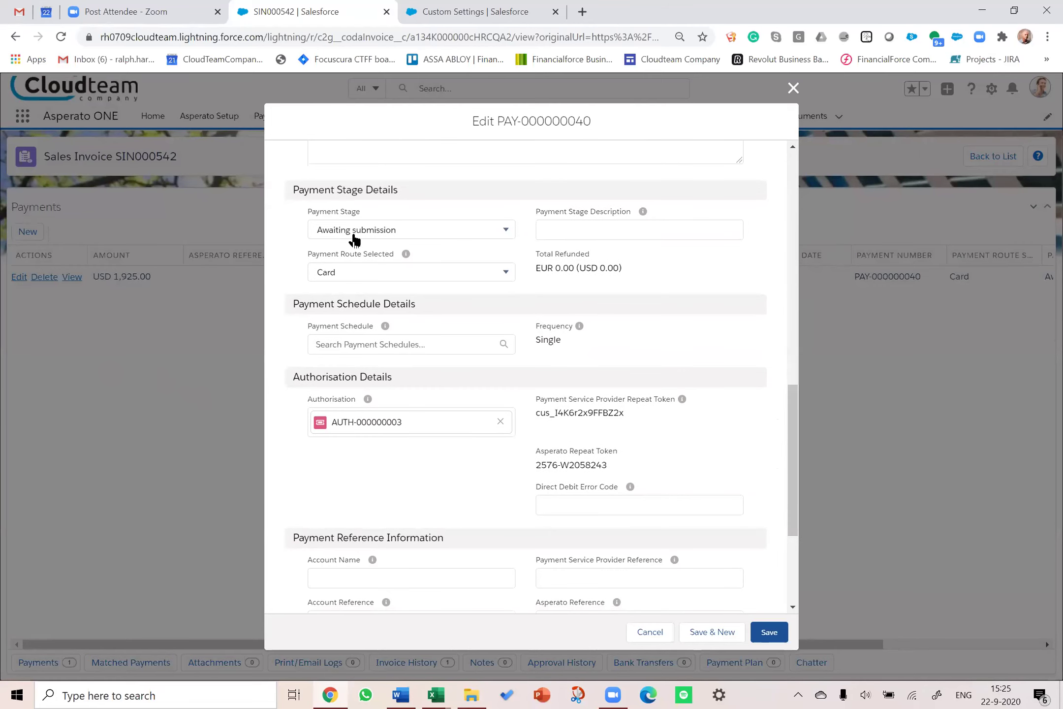
click(506, 232)
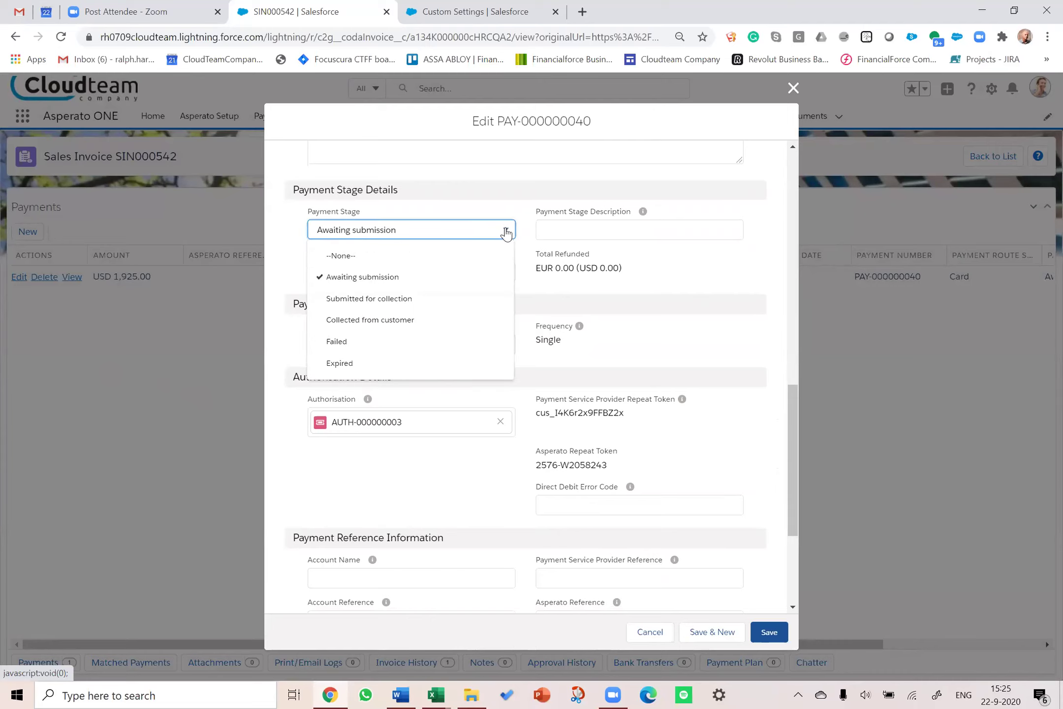
click(399, 321)
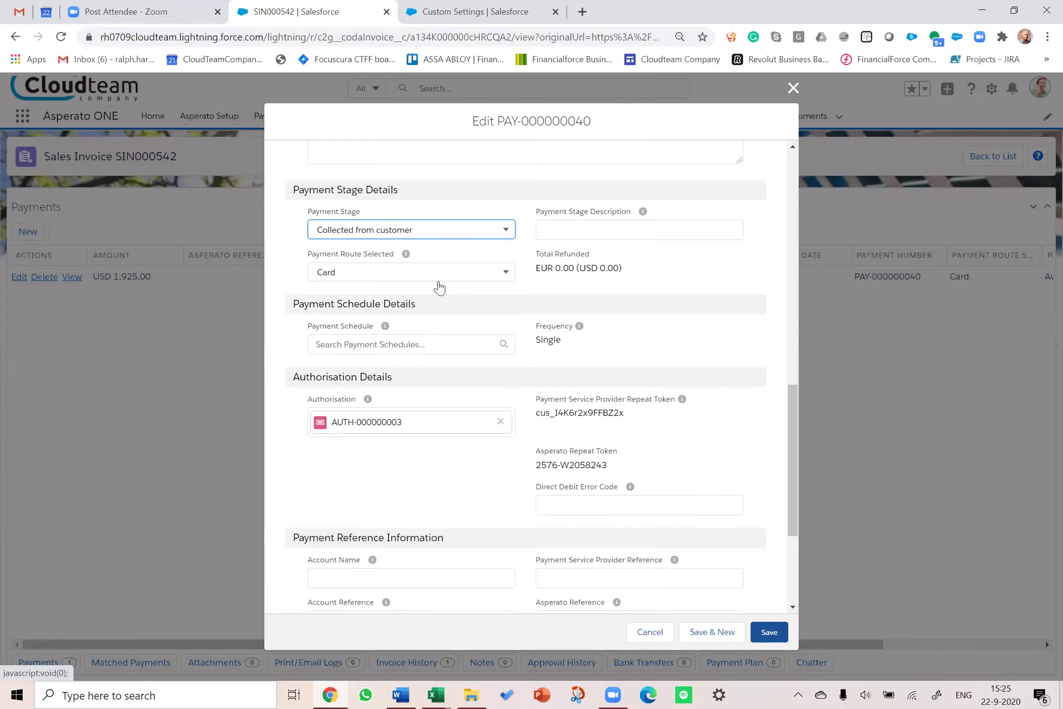
click(771, 634)
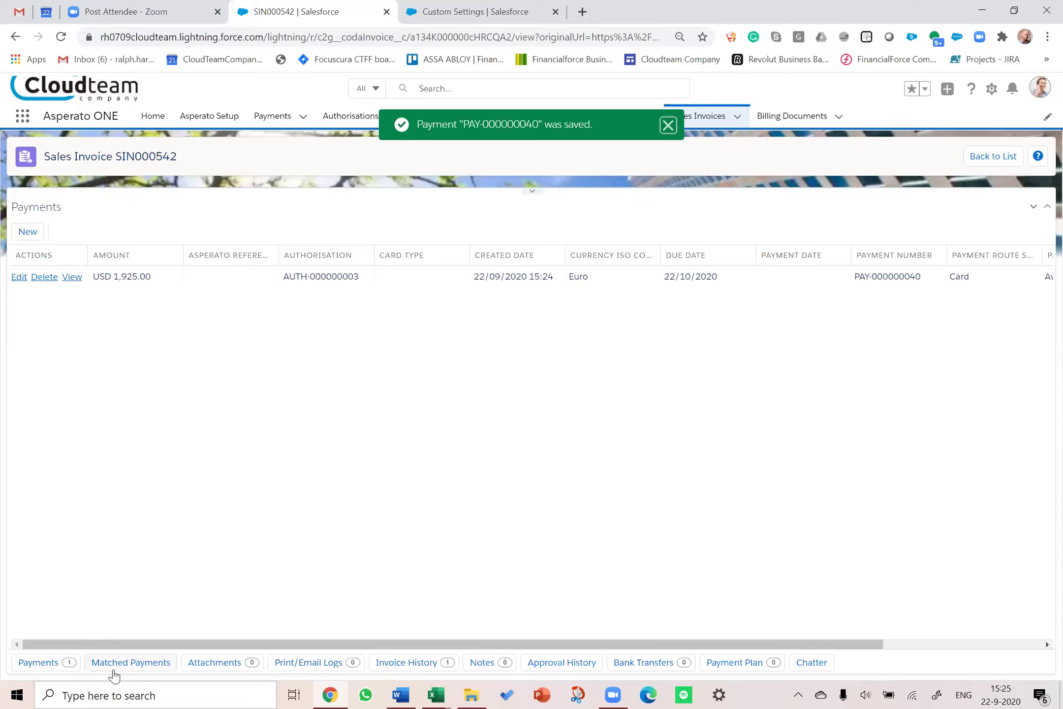
Step: Reload invoice SIN000542 and check that Matched Payments shows CSH000425 covering €1,925.00
click(141, 665)
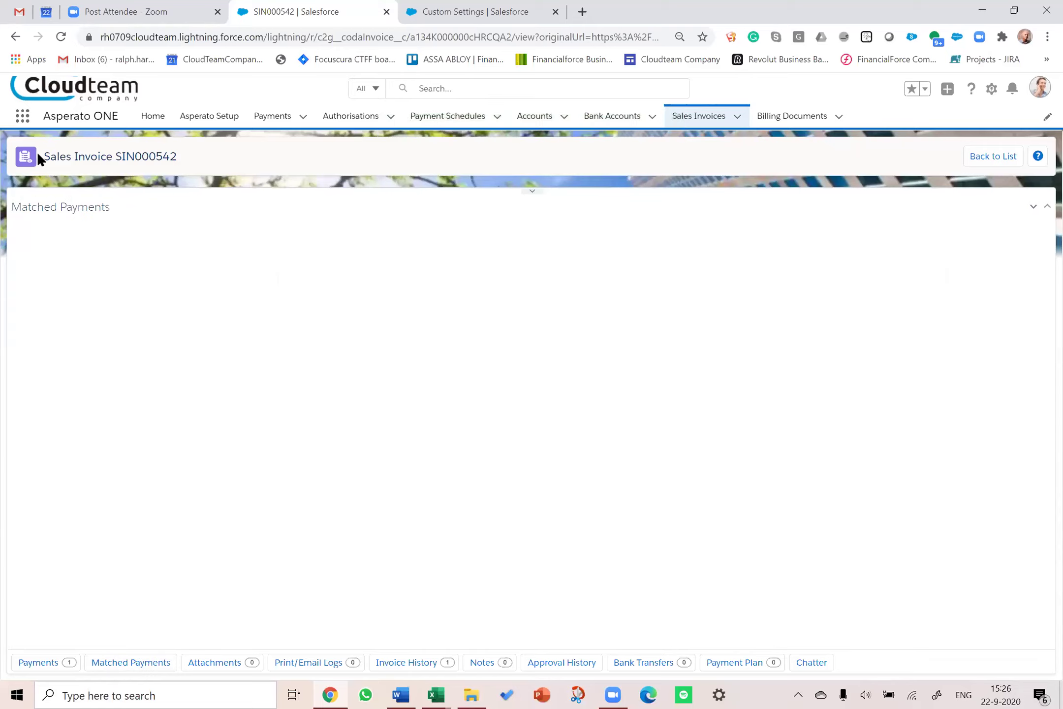
click(61, 37)
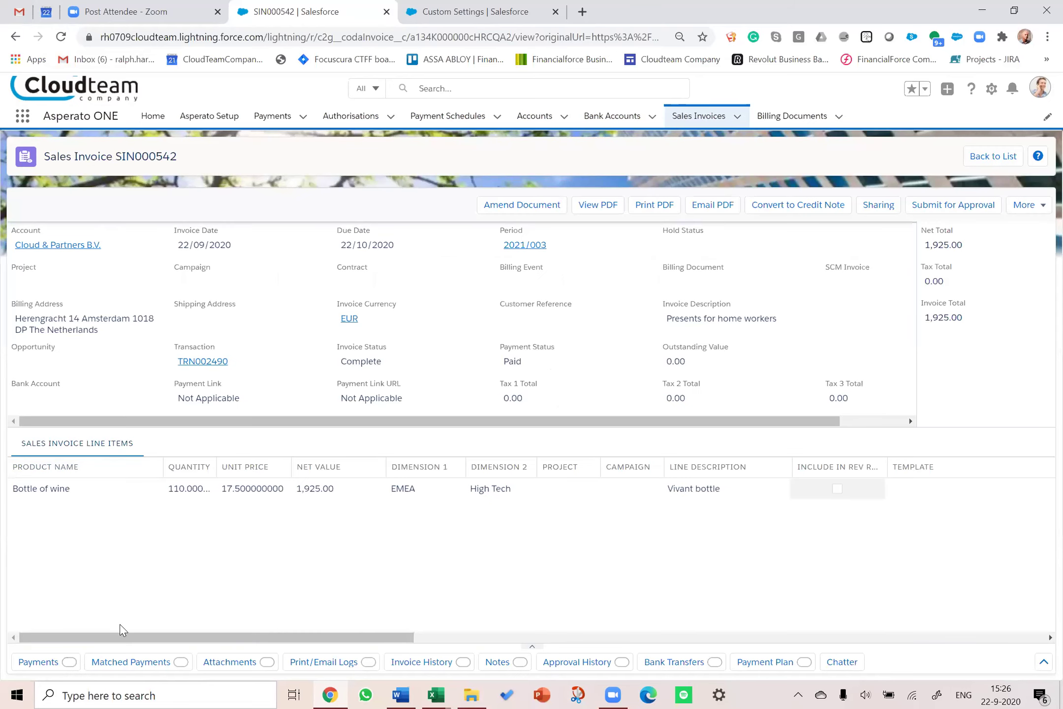
click(132, 661)
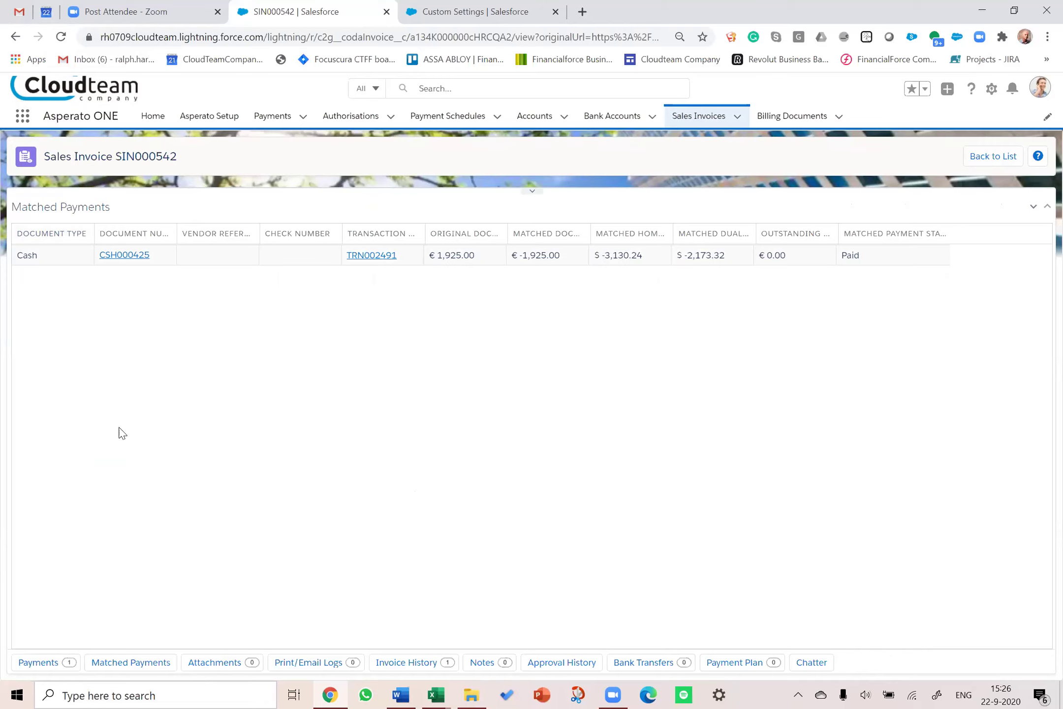
click(15, 37)
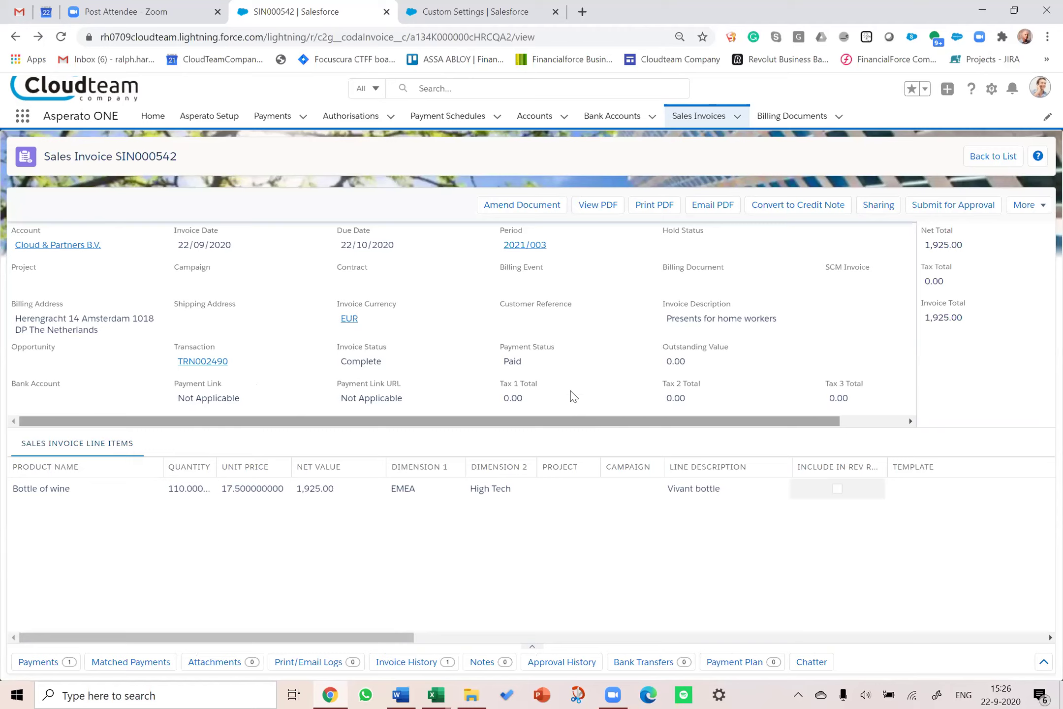
Step: Open invoice SIN000543 from the Primatech account's Sales Invoices quick link
click(535, 118)
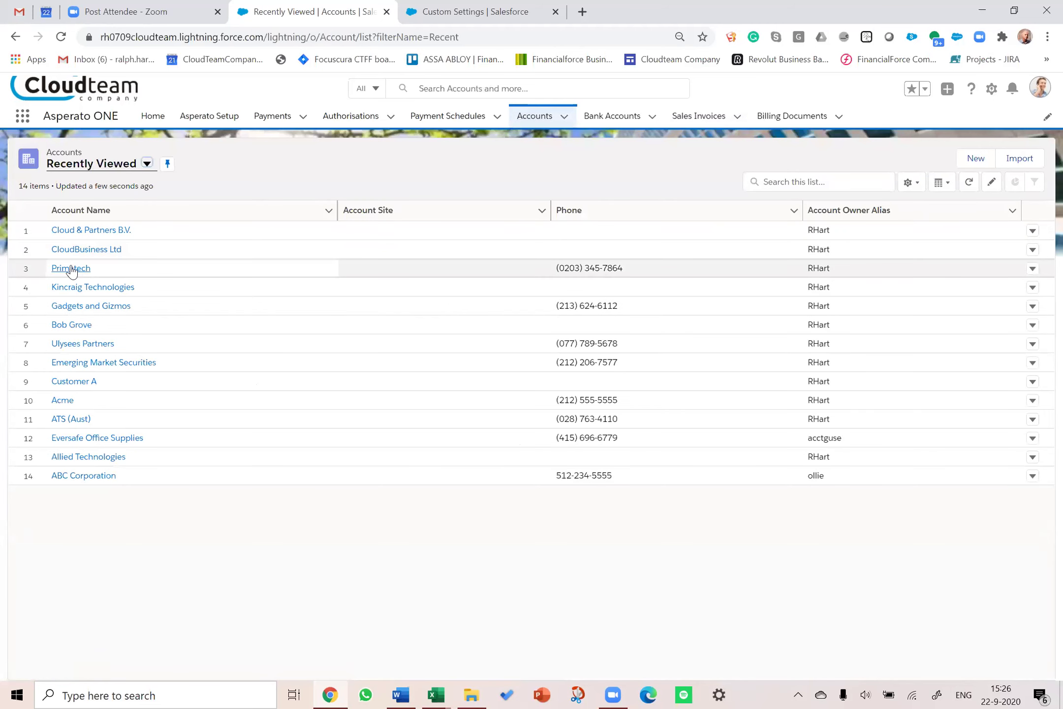
click(71, 268)
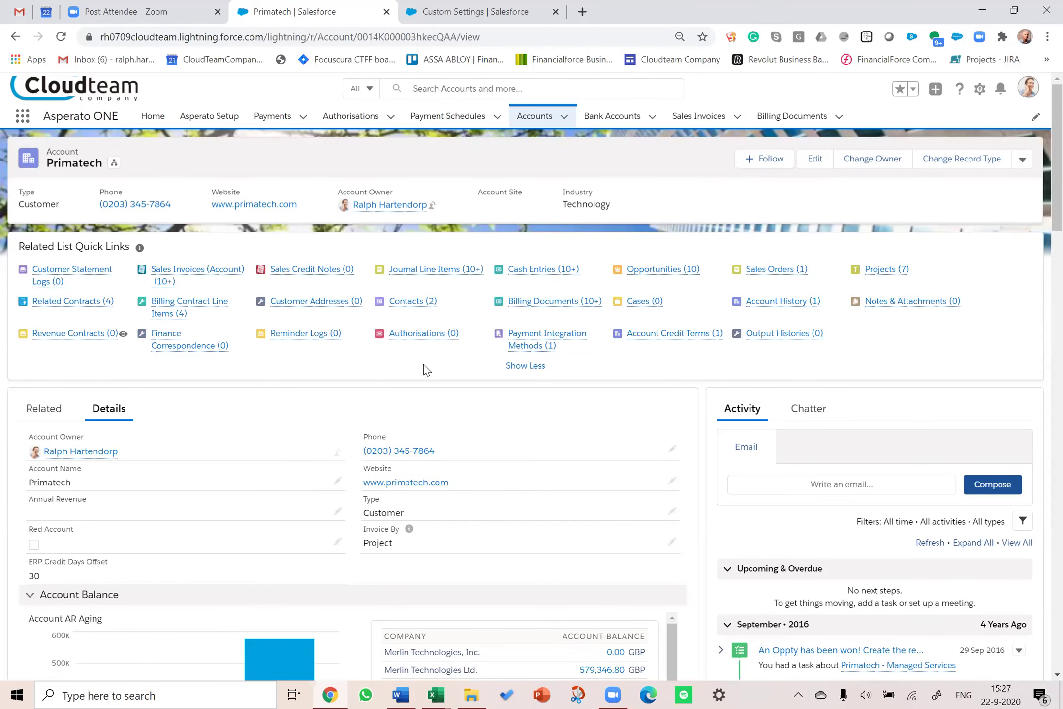
mouse_move(423, 342)
mouse_move(216, 275)
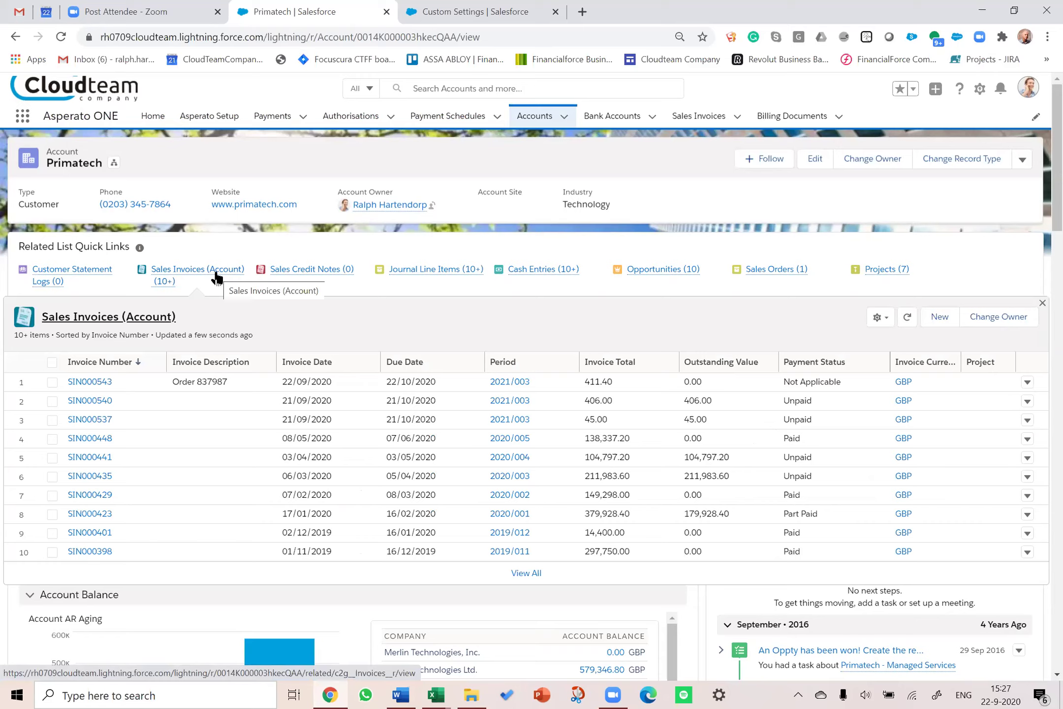
click(80, 387)
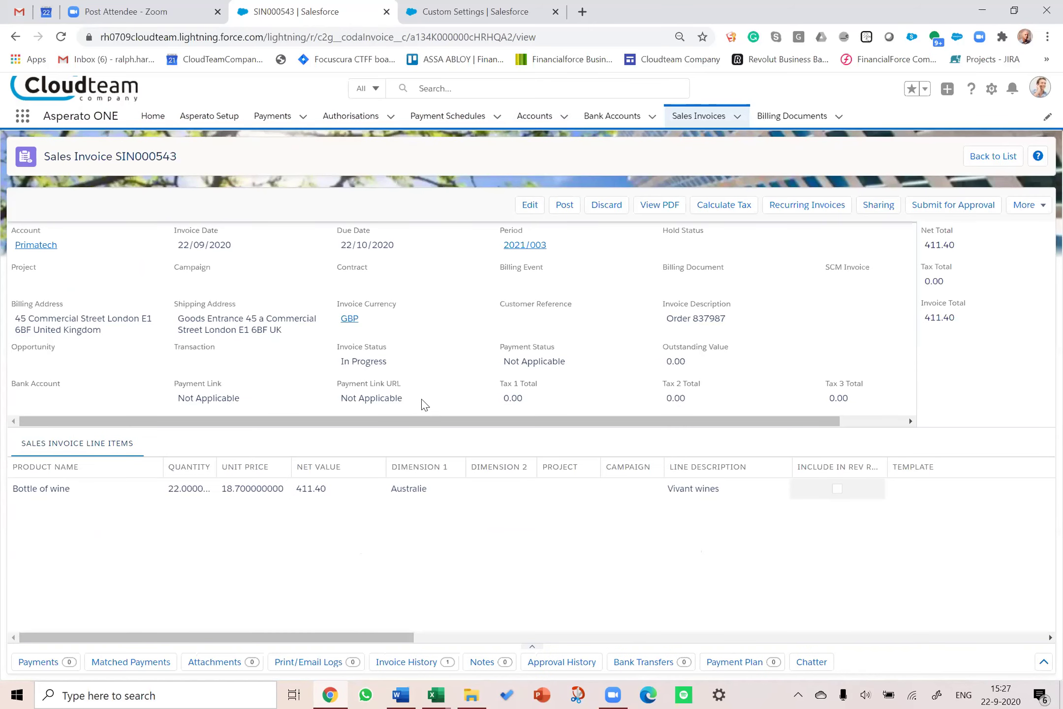
Step: Post invoice SIN000543, then follow its Pay Now link to the £411.40 payment page
click(565, 205)
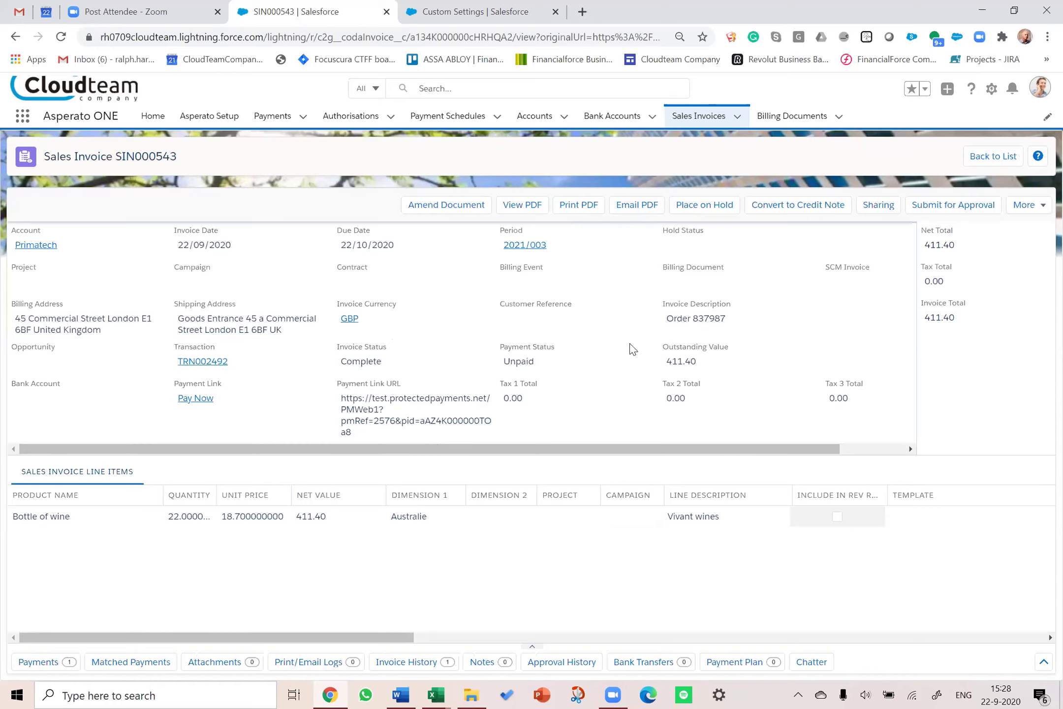
click(192, 398)
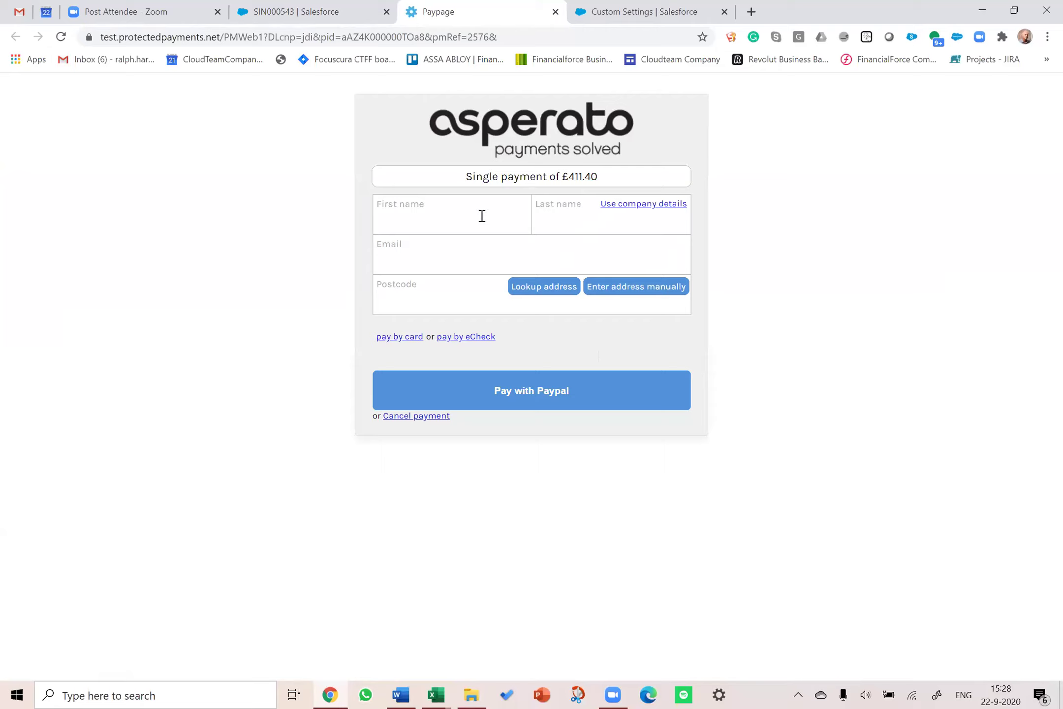
Step: Choose card payment on the paypage, return to SIN000543, then advance to the community portal slide
click(400, 337)
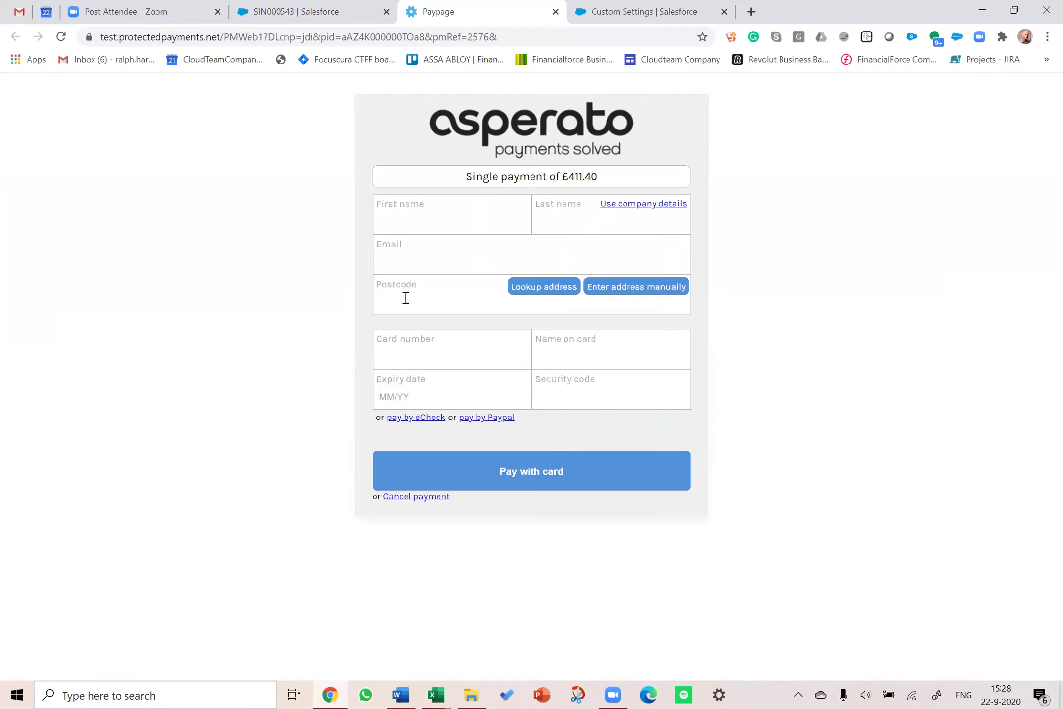
click(321, 11)
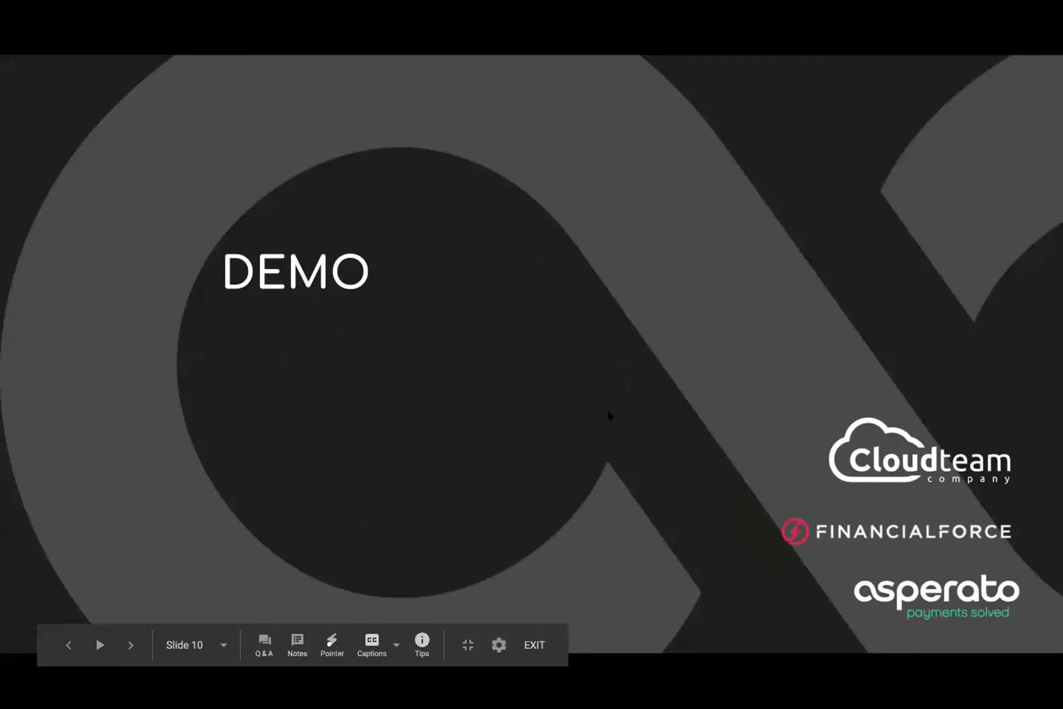
key(Right)
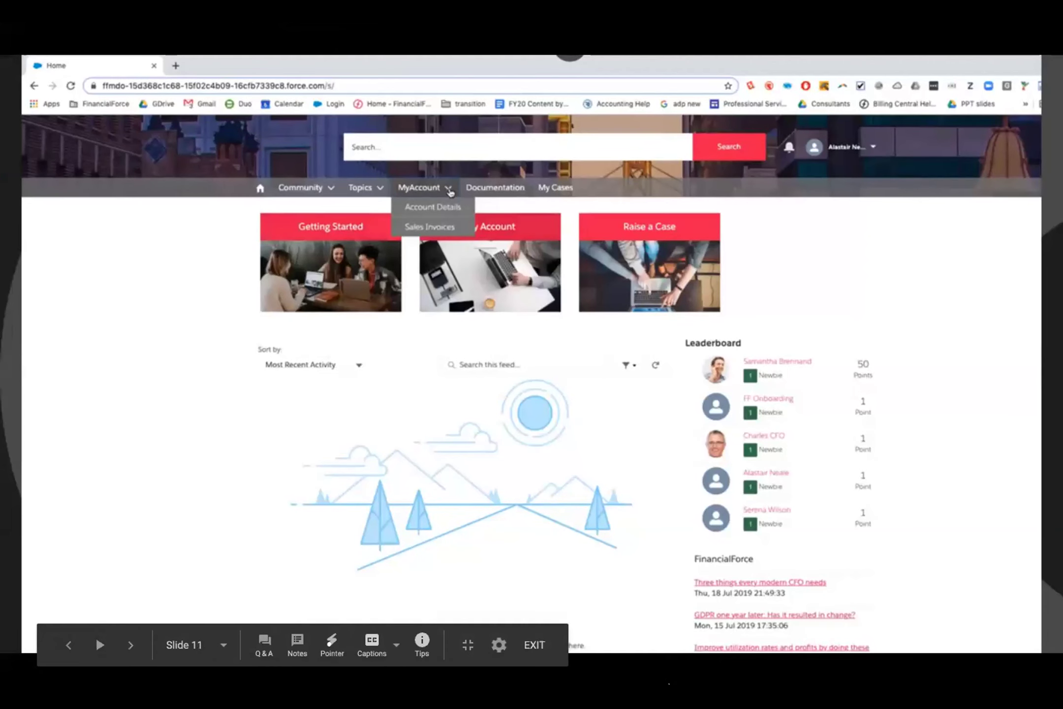